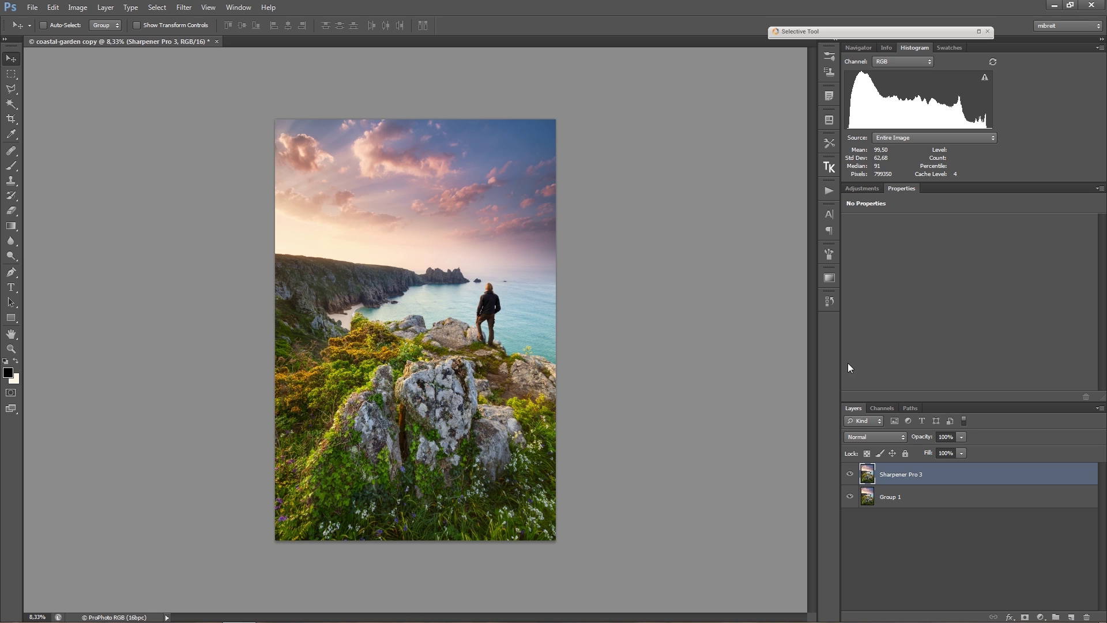
Toggle Sharpener Pro 3 off and on to compare, then give it a black hide-all mask.
click(850, 474)
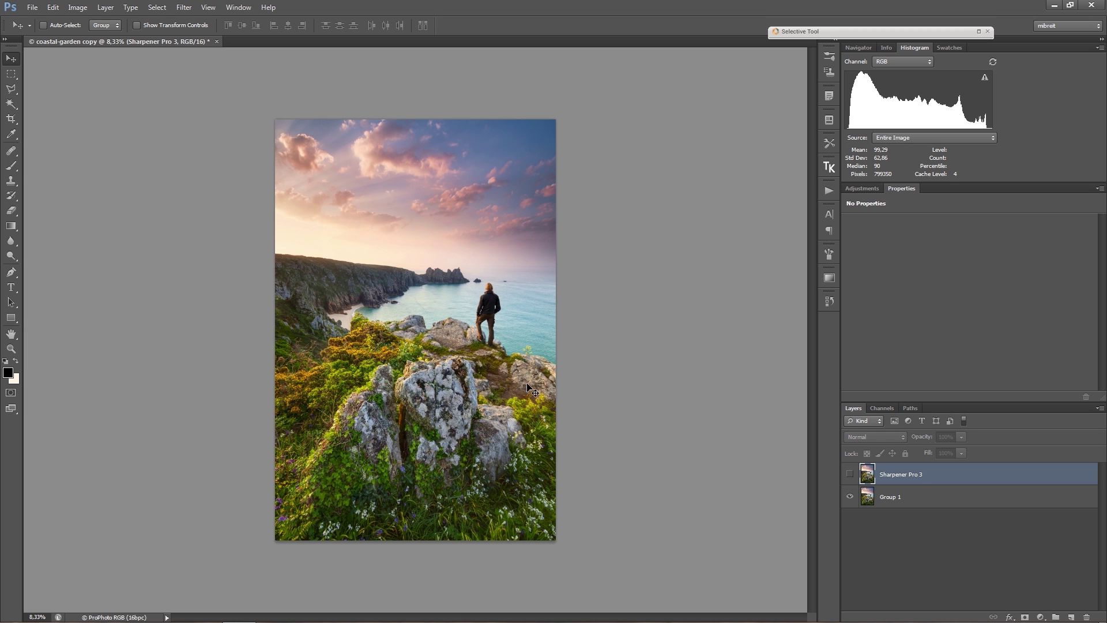
click(851, 474)
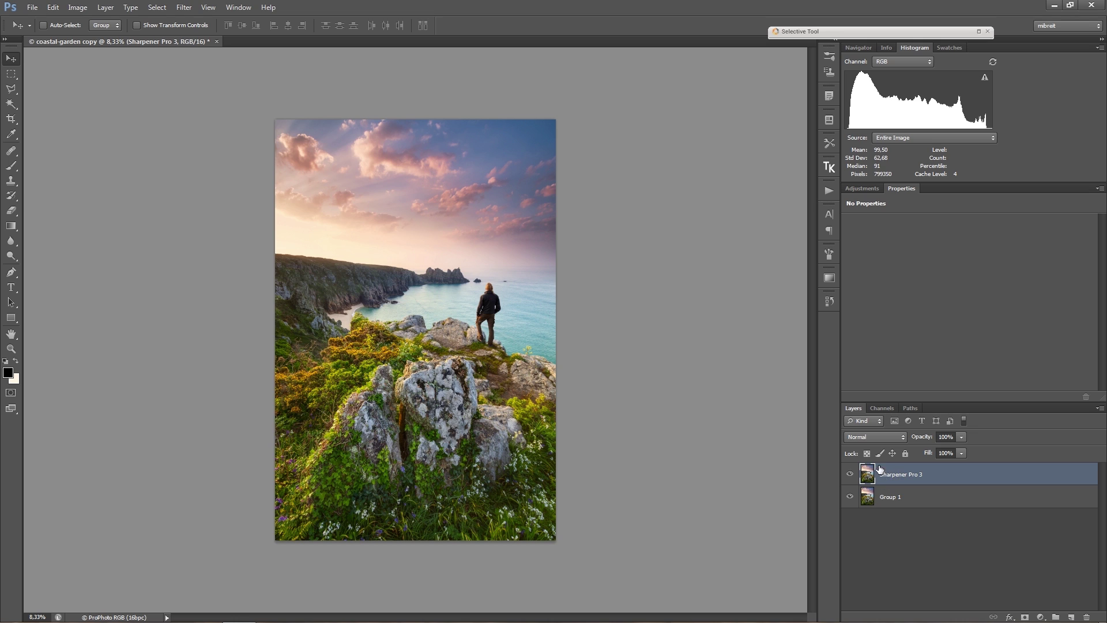
alt+click(1025, 616)
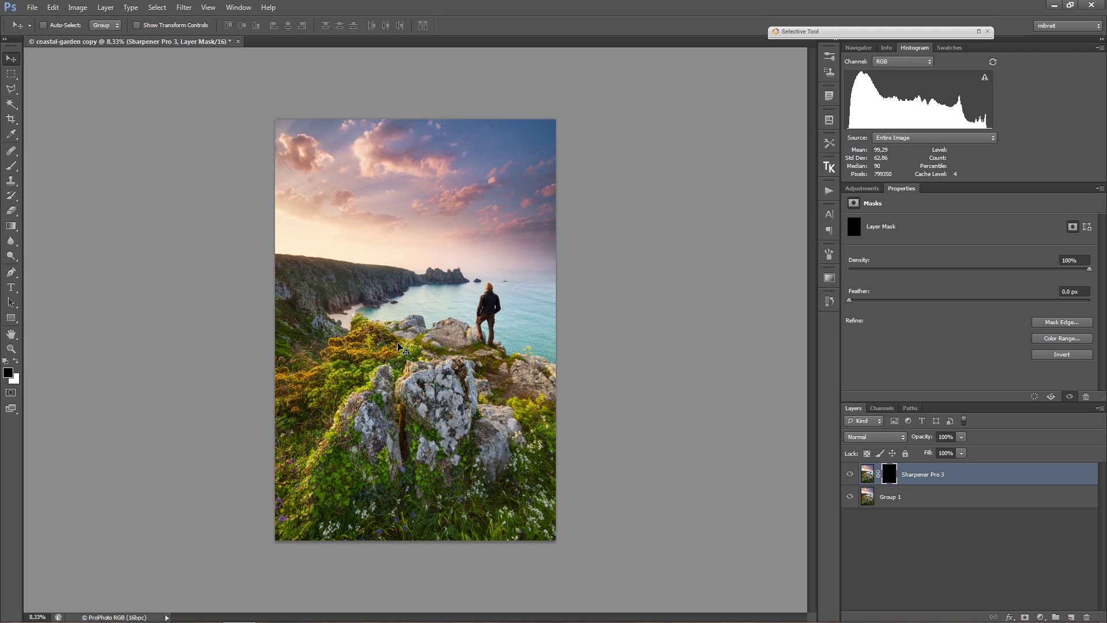
Switch to the Brush tool and zoom to 25% on the lichen-covered rocks.
key(b)
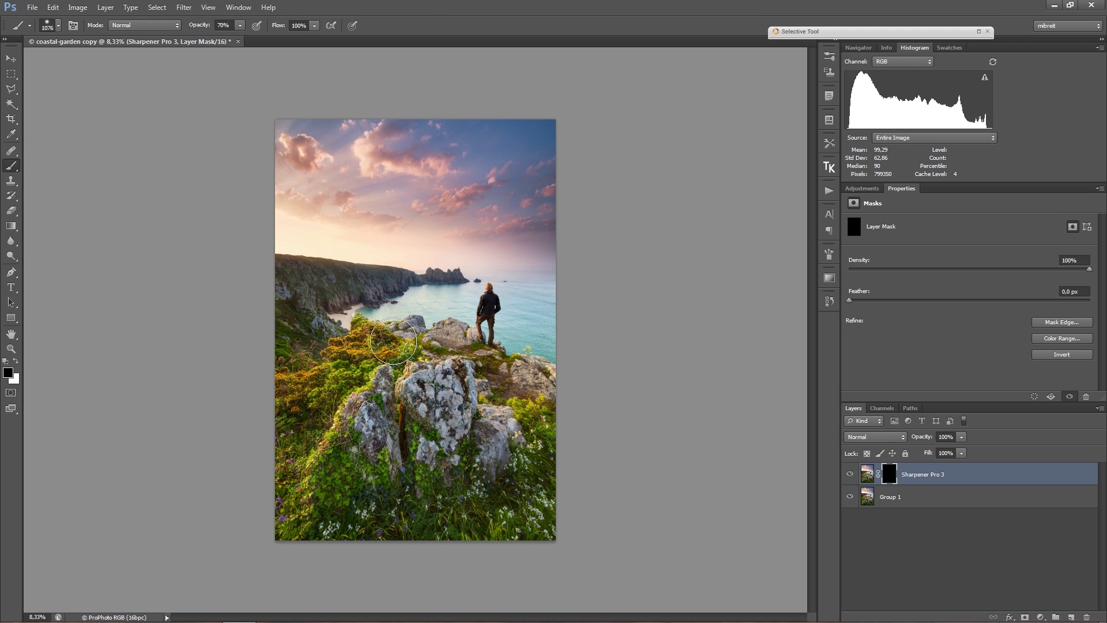
click(432, 378)
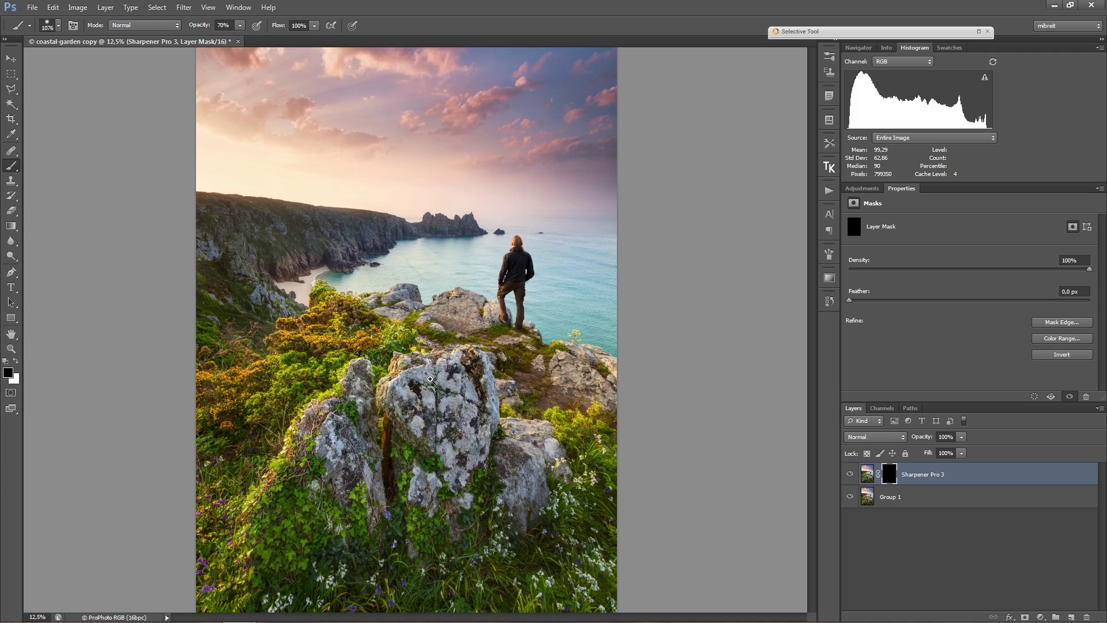
click(430, 380)
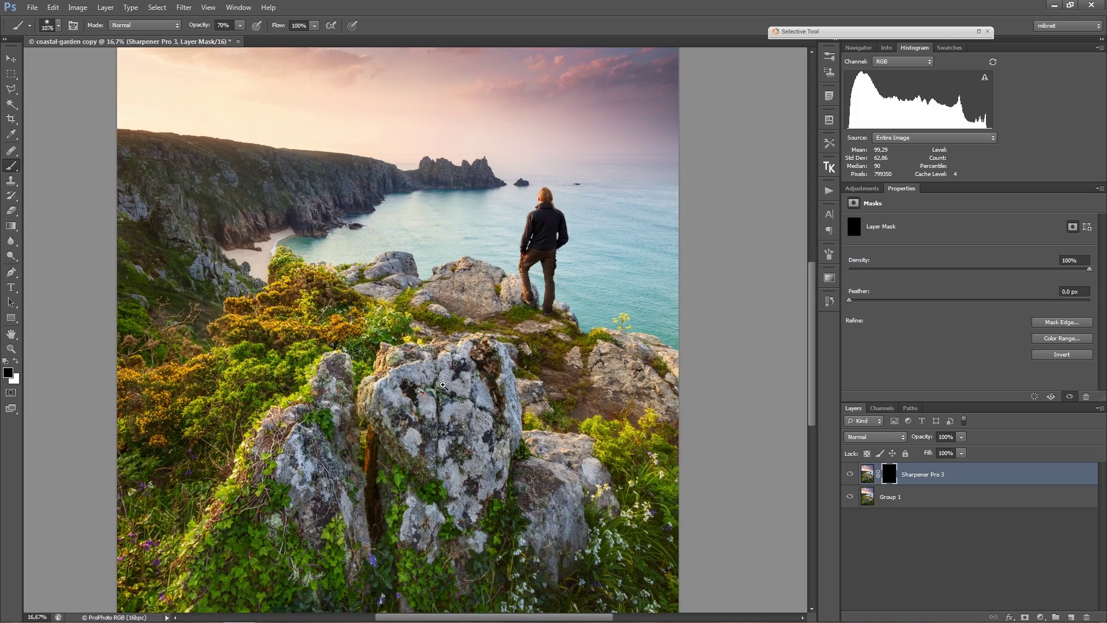
mouse_move(437, 384)
mouse_down()
mouse_move(483, 391)
mouse_move(449, 394)
mouse_up()
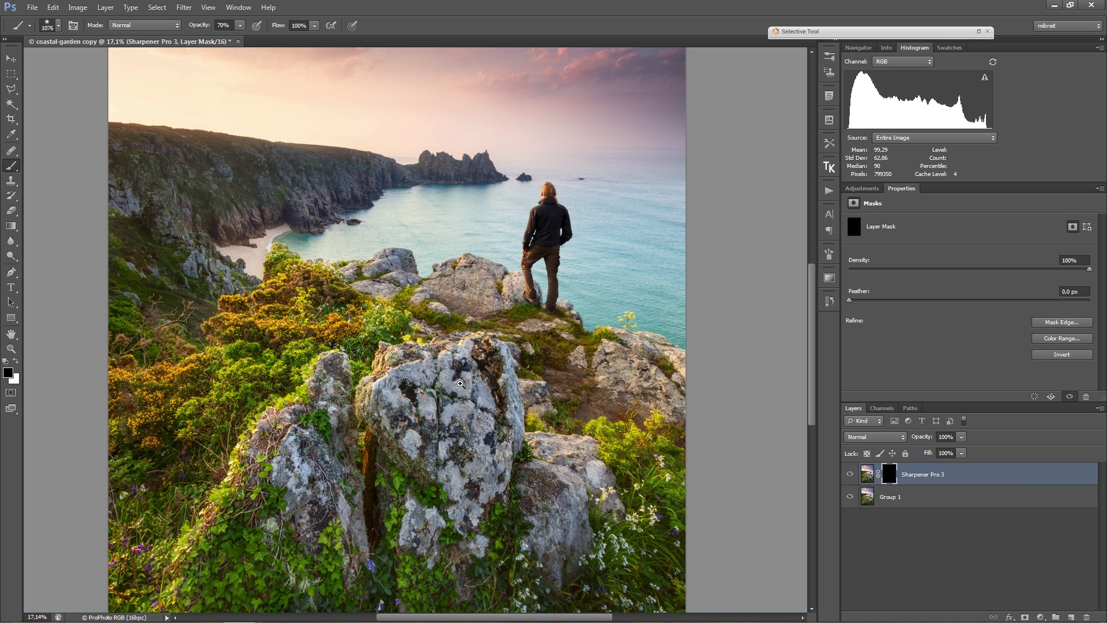
drag(452, 380, 444, 387)
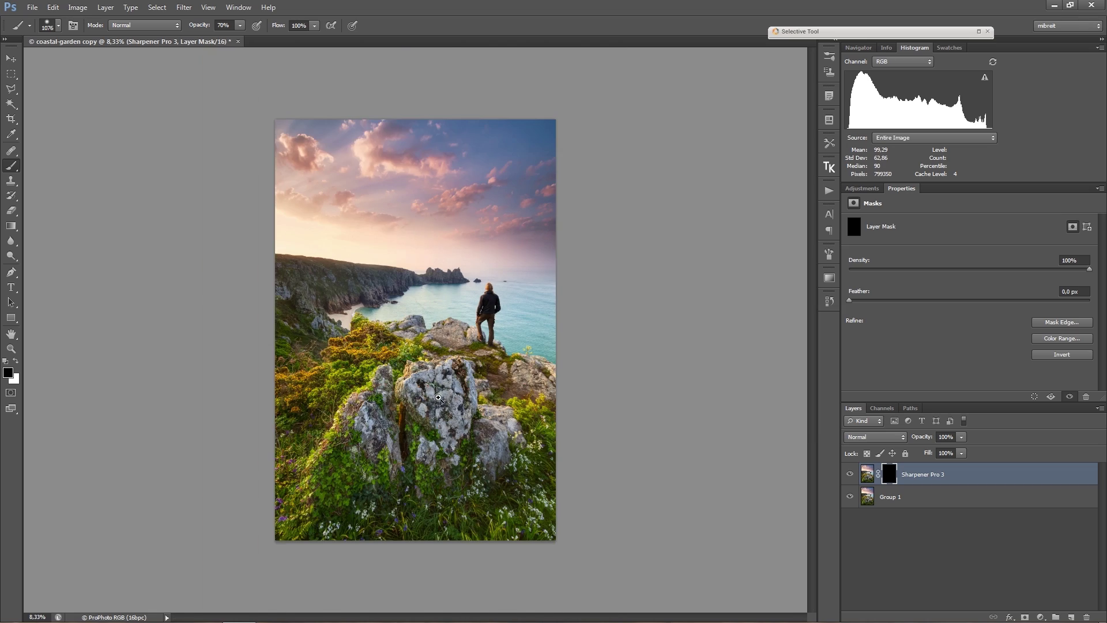
click(438, 397)
click(445, 429)
click(441, 433)
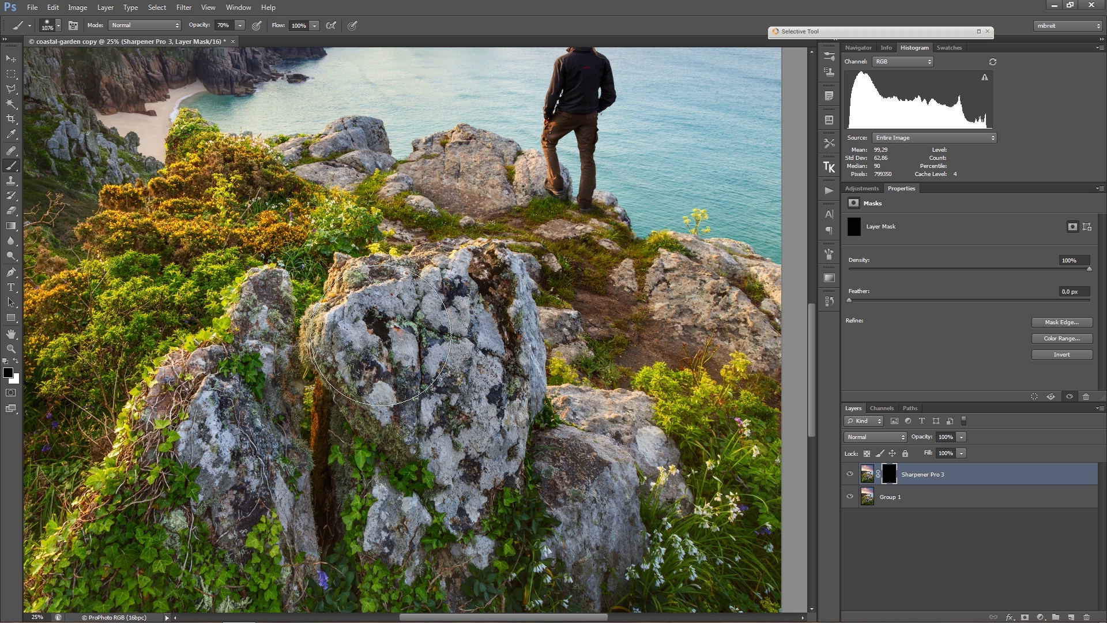
Enlarge the brush from 189 px to about 900 px and lower its hardness for a soft edge.
right_click(451, 331)
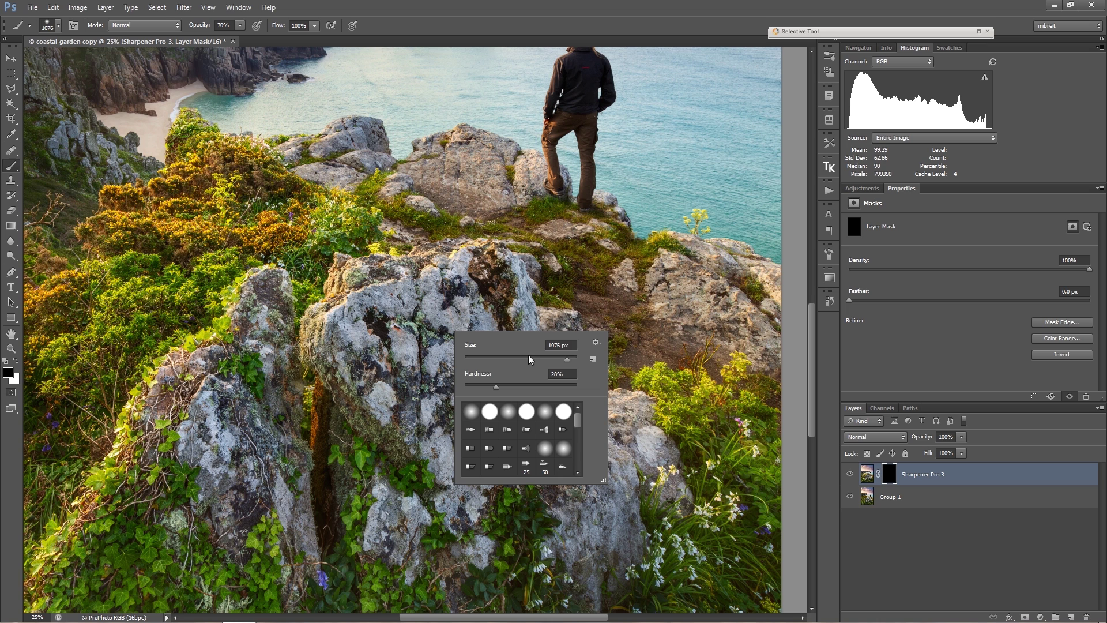
drag(534, 361, 545, 361)
click(468, 17)
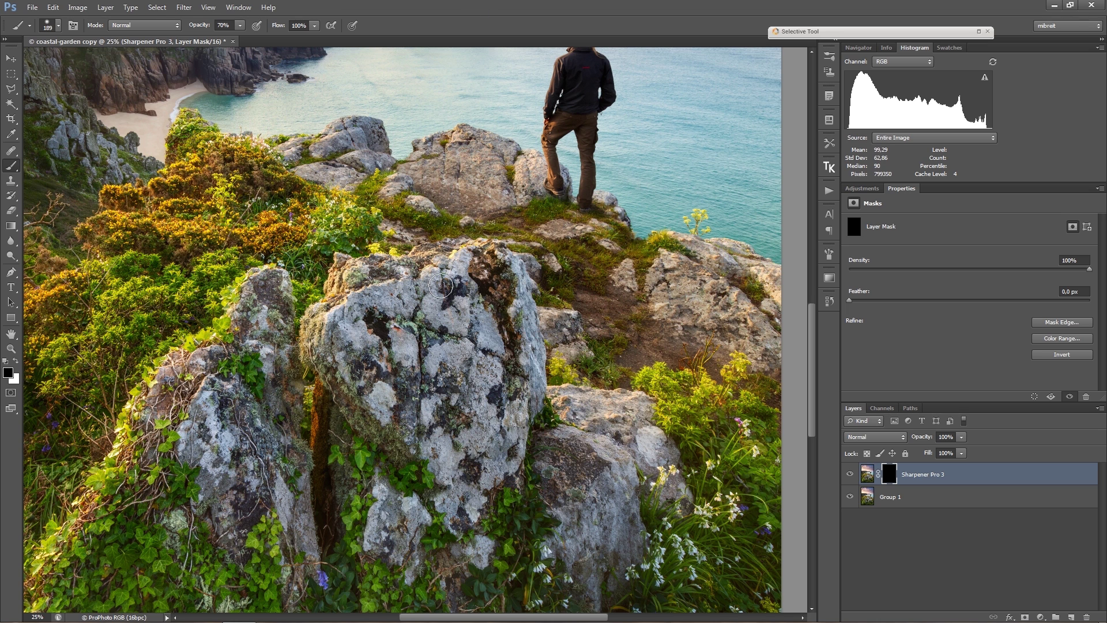
alt+right_click(413, 313)
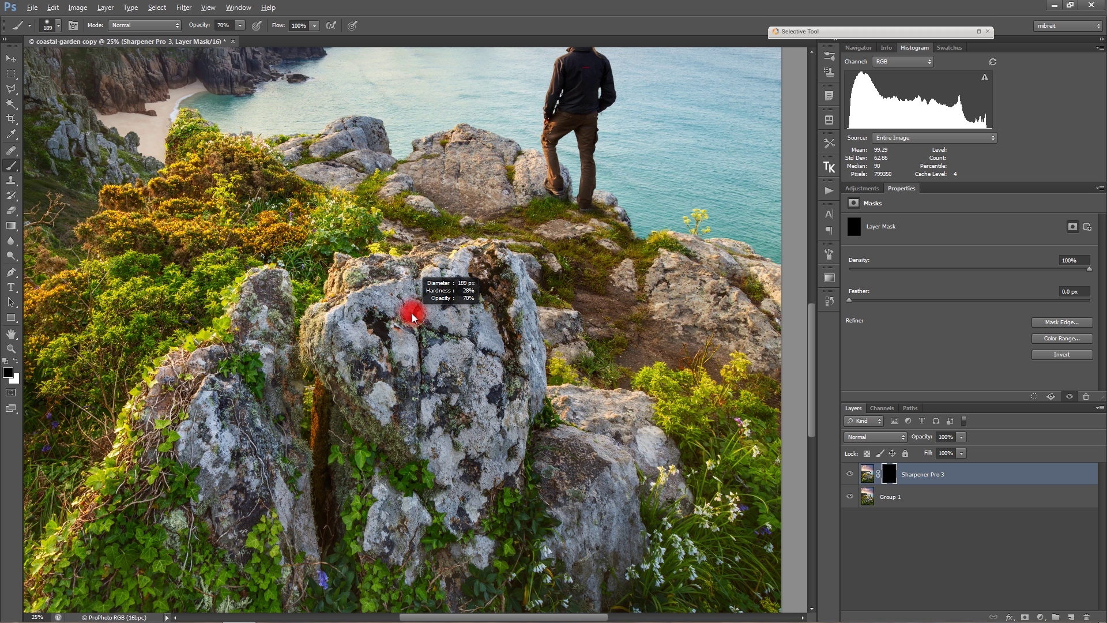
mouse_move(412, 314)
mouse_down()
mouse_move(522, 317)
mouse_move(438, 317)
mouse_move(468, 319)
mouse_up()
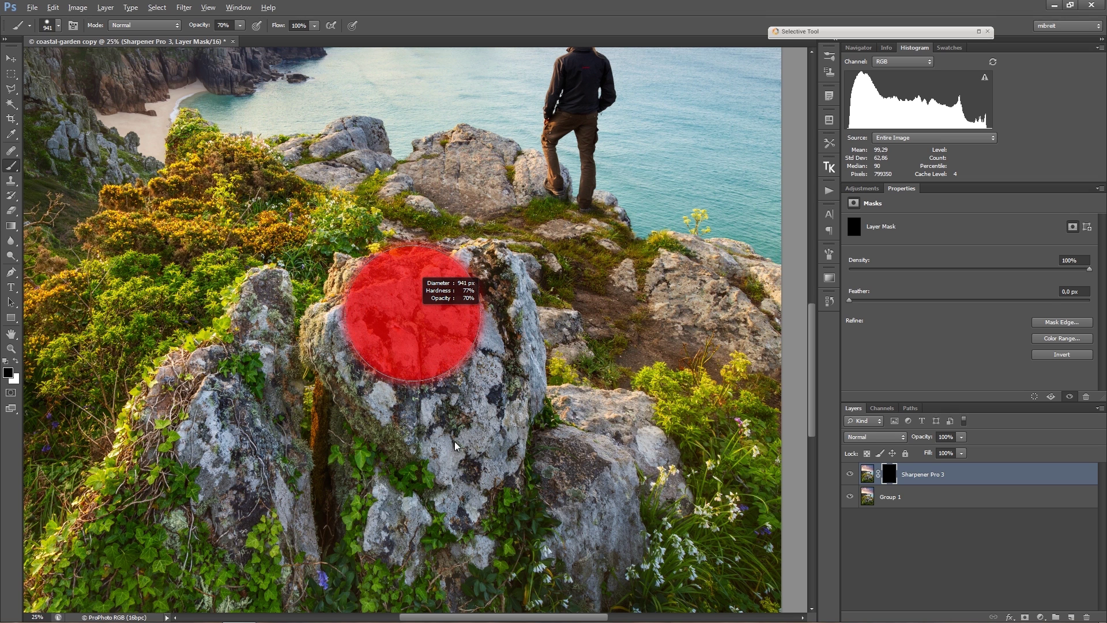
mouse_move(454, 441)
mouse_down()
mouse_move(461, 341)
mouse_move(477, 313)
mouse_move(436, 317)
mouse_up()
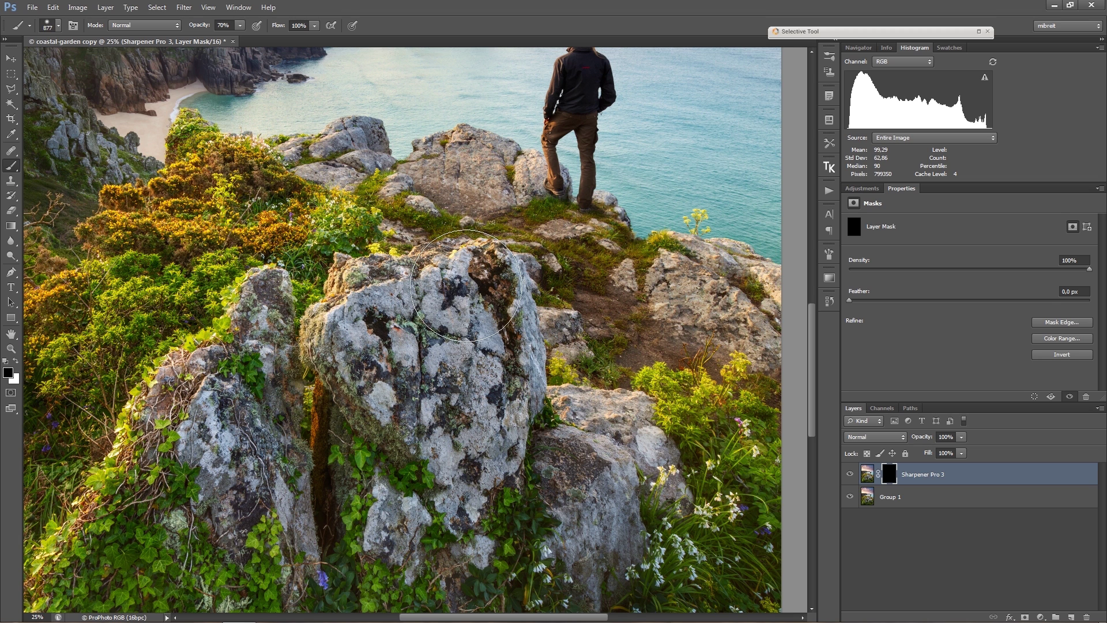
right_click(403, 331)
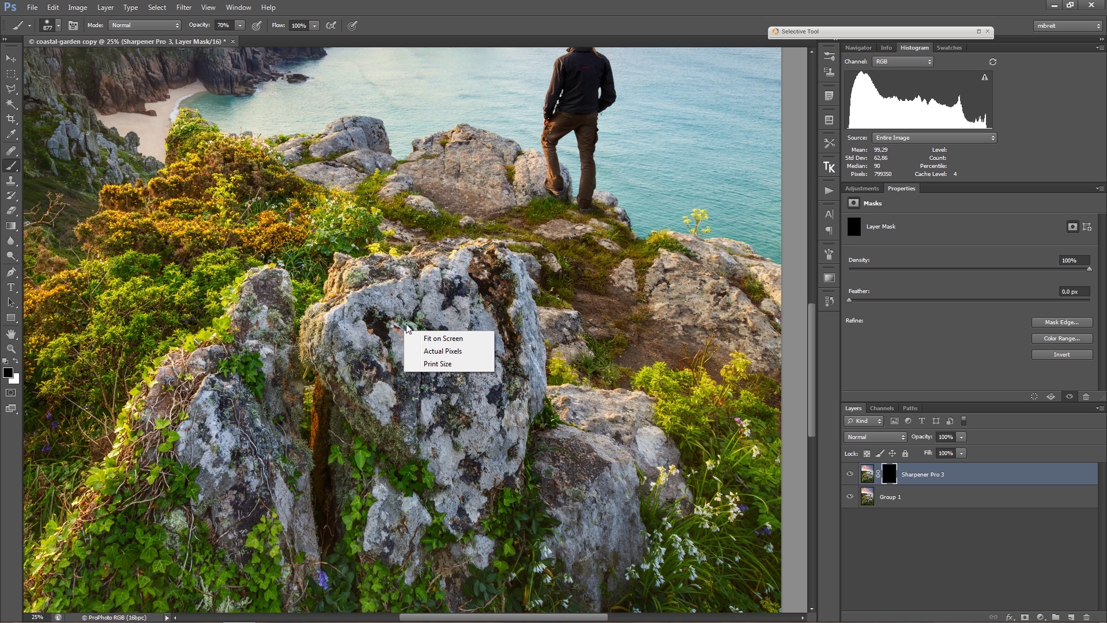
key(Escape)
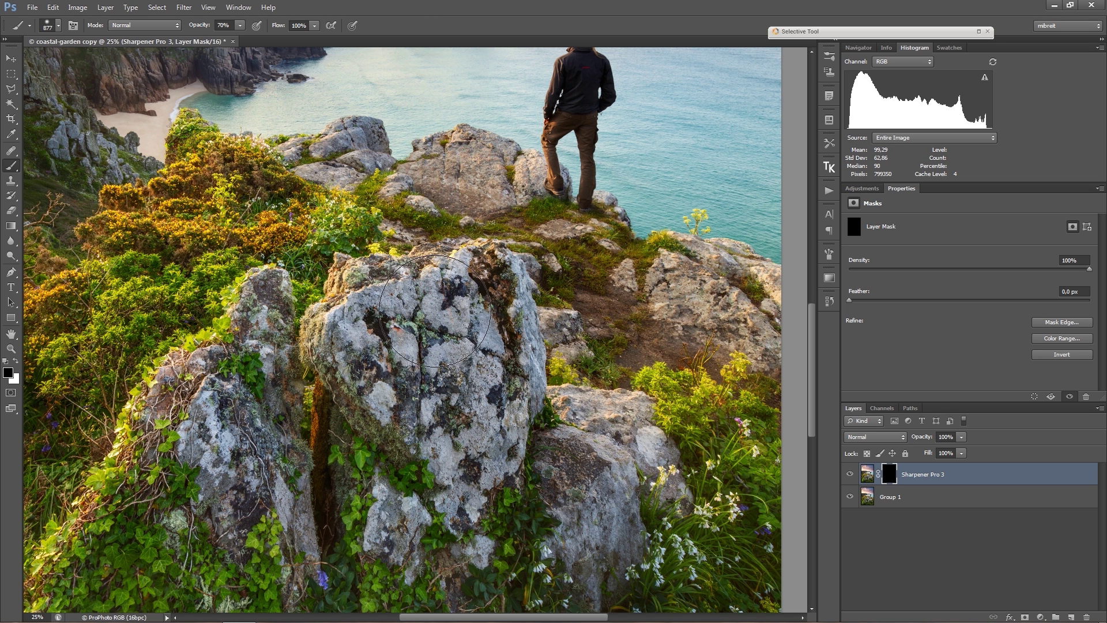
Resize the brush to about 877 px, set 50% opacity, and swap the colours.
drag(417, 315, 412, 310)
key(5)
key(x)
Try red, then pick and confirm an orange foreground colour in the colour picker.
click(8, 374)
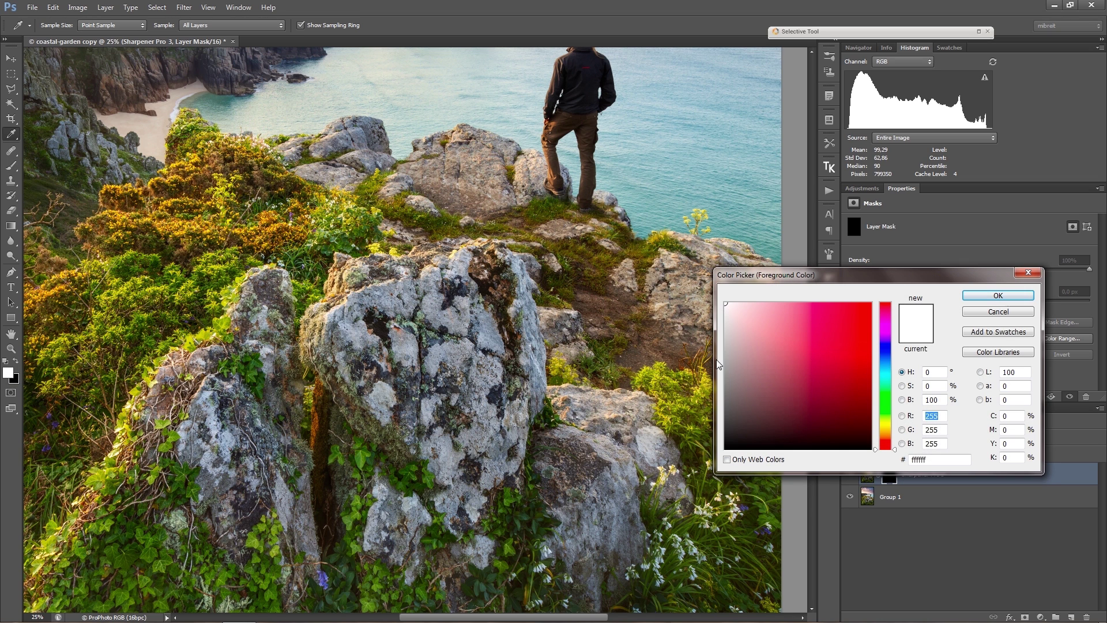
click(851, 328)
key(Escape)
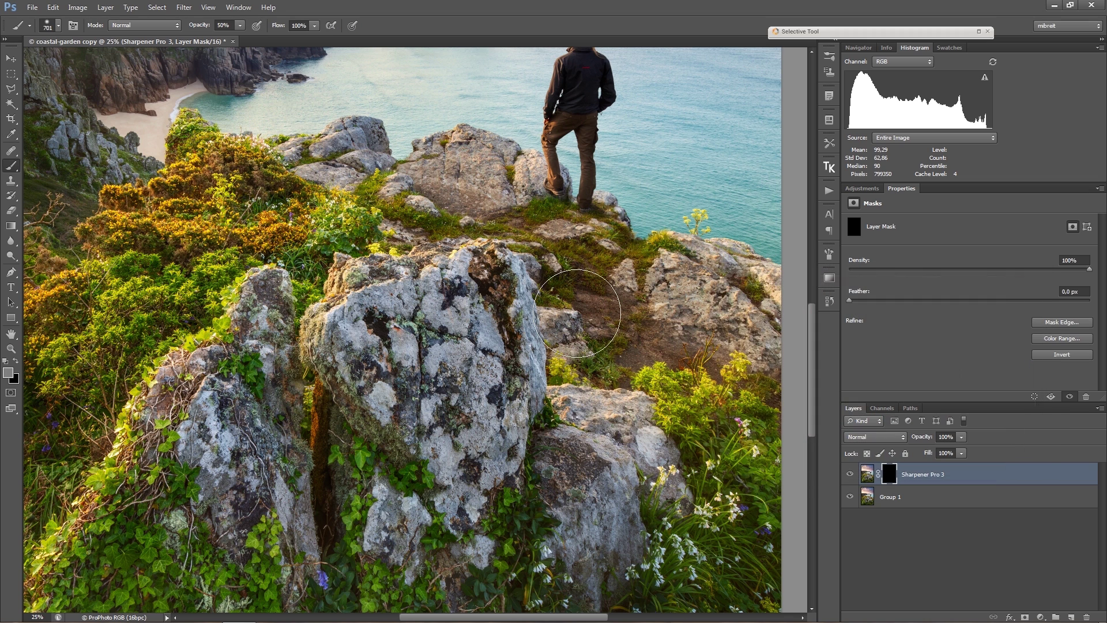
click(867, 475)
click(8, 373)
click(849, 357)
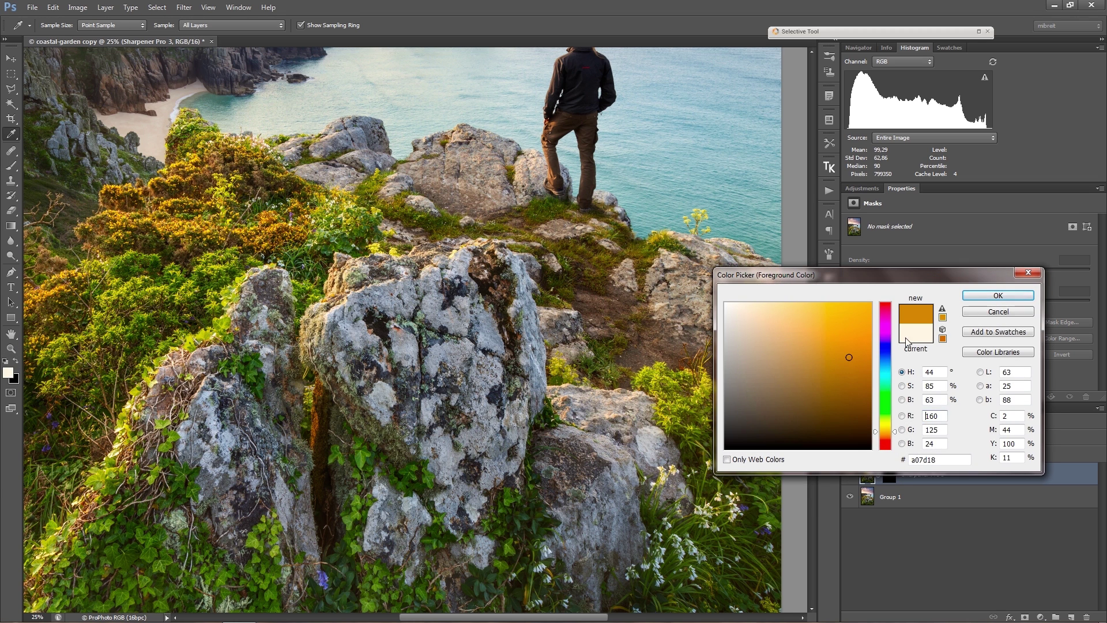
click(972, 296)
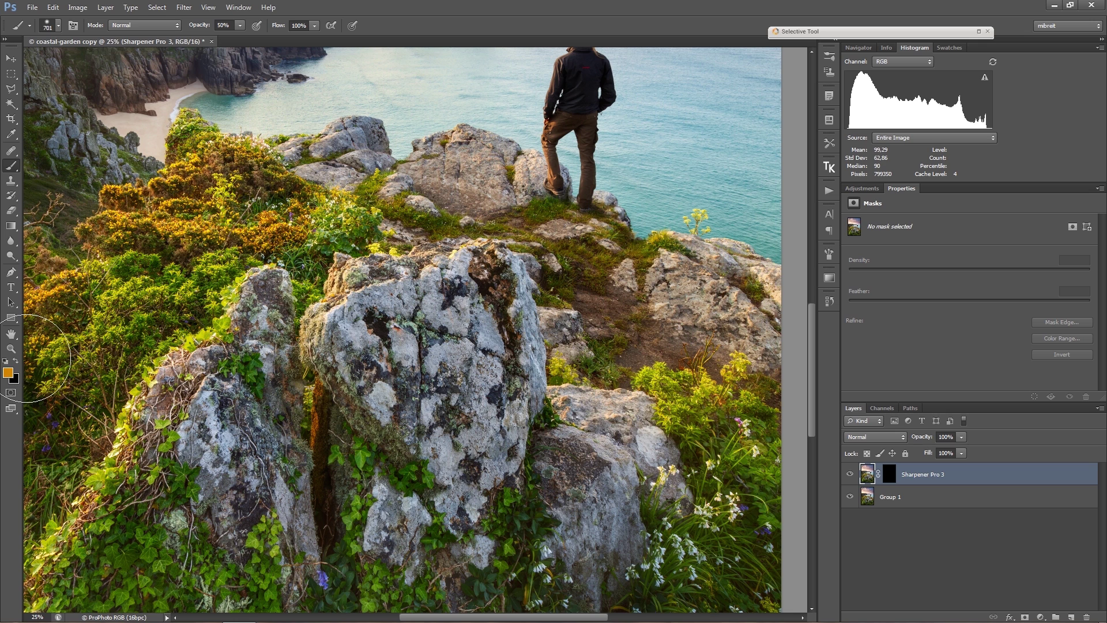
Reset to default colours with white as foreground and target the Sharpener Pro 3 mask.
key(d)
key(x)
key(x)
key(x)
key(x)
key(x)
click(889, 477)
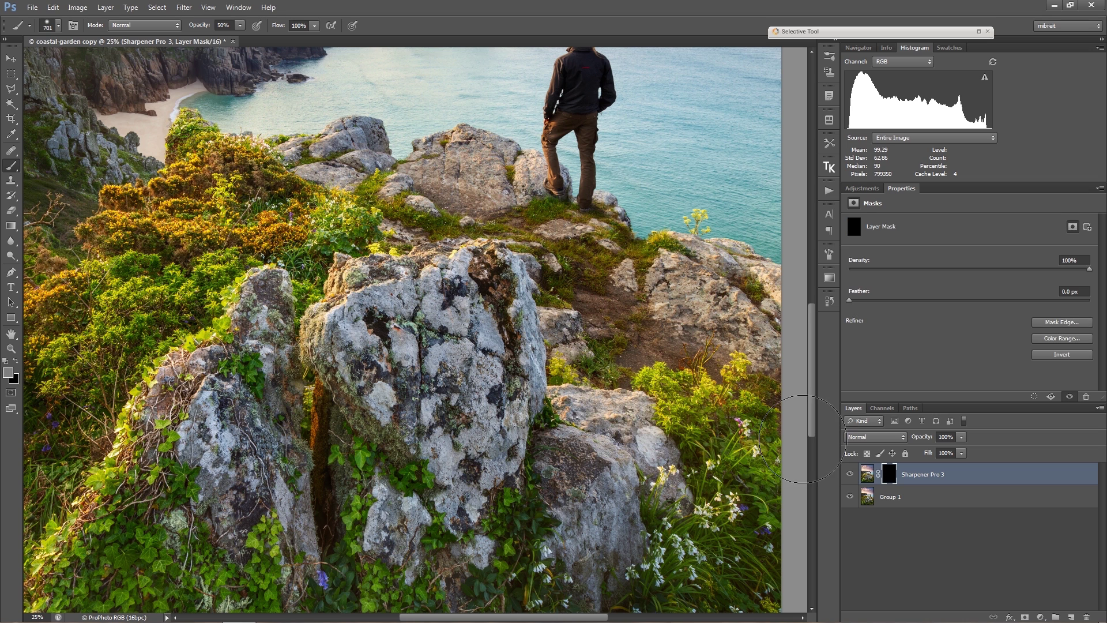
Shrink the brush to 525 px and paint white on the mask over the big rock.
drag(478, 384, 469, 385)
key(bracketleft)
scroll(432, 328, down, 2)
mouse_move(346, 293)
mouse_down()
mouse_move(375, 313)
mouse_move(378, 337)
mouse_move(482, 309)
mouse_move(440, 403)
mouse_move(471, 361)
mouse_move(421, 356)
mouse_up()
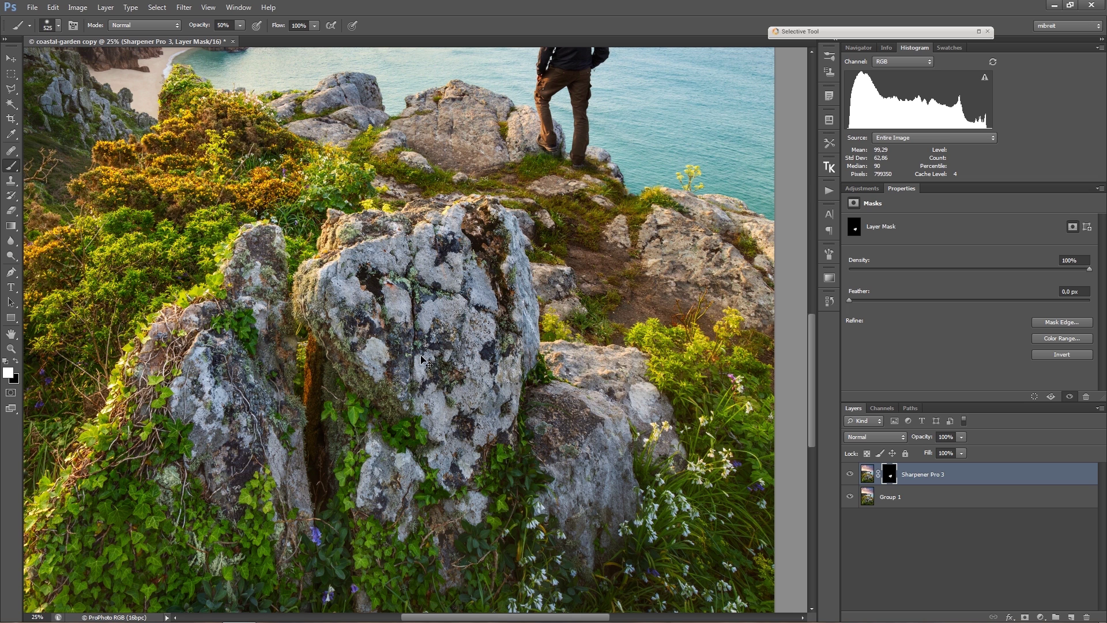
Set brush opacity to 100% and paint white over the foreground bushes.
drag(427, 357, 473, 346)
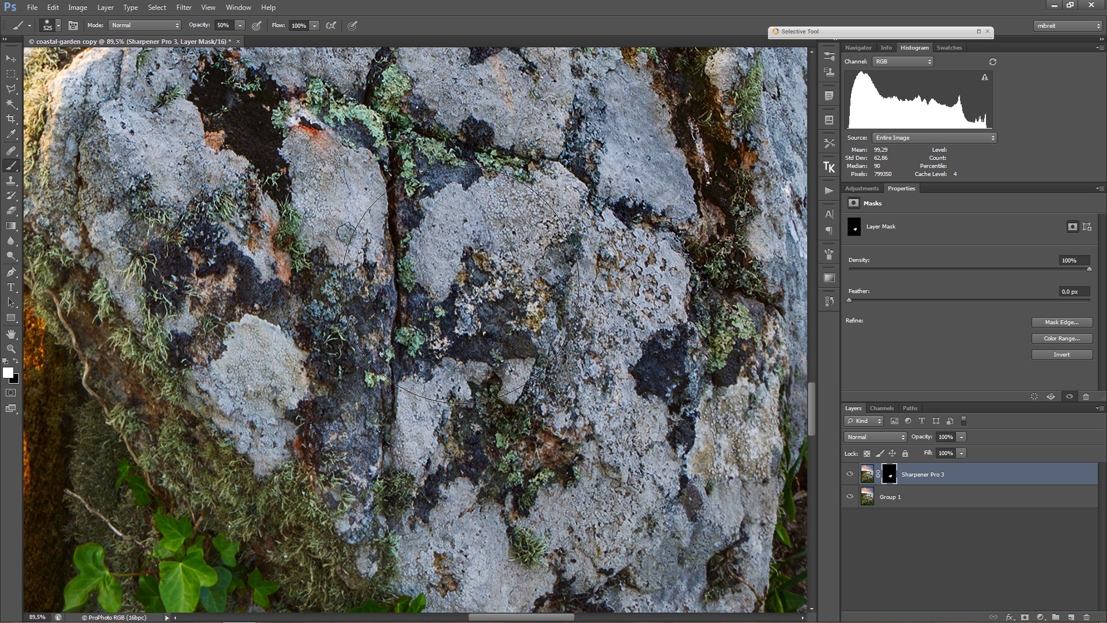
key(space)
mouse_move(436, 306)
mouse_down()
mouse_move(347, 440)
mouse_move(308, 344)
mouse_move(433, 313)
mouse_move(248, 202)
mouse_move(496, 334)
mouse_up()
key(space)
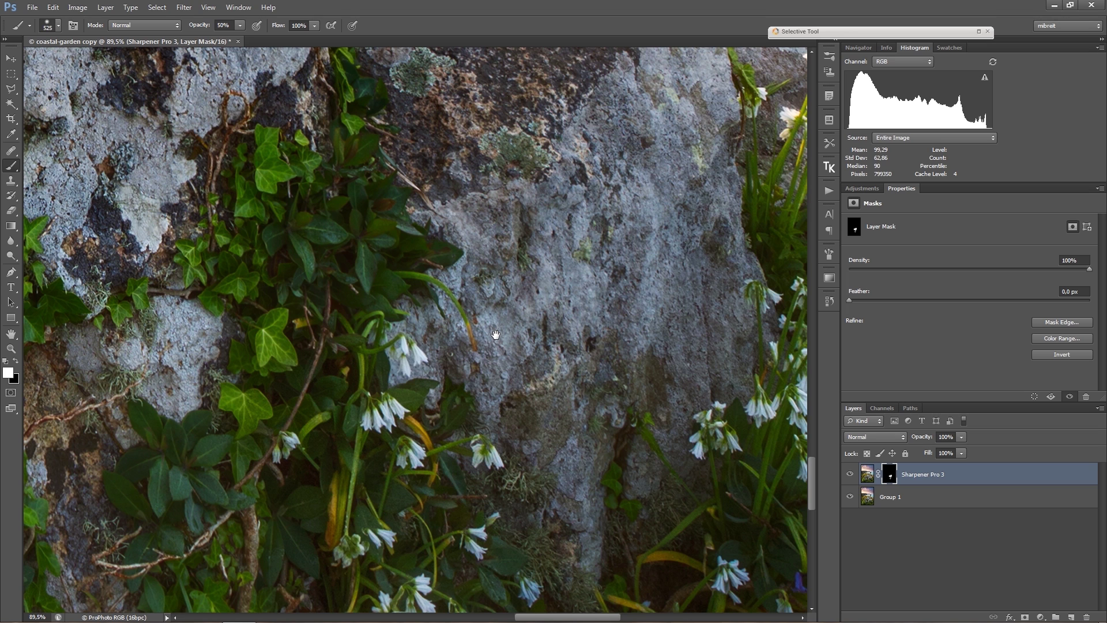
drag(495, 334, 489, 340)
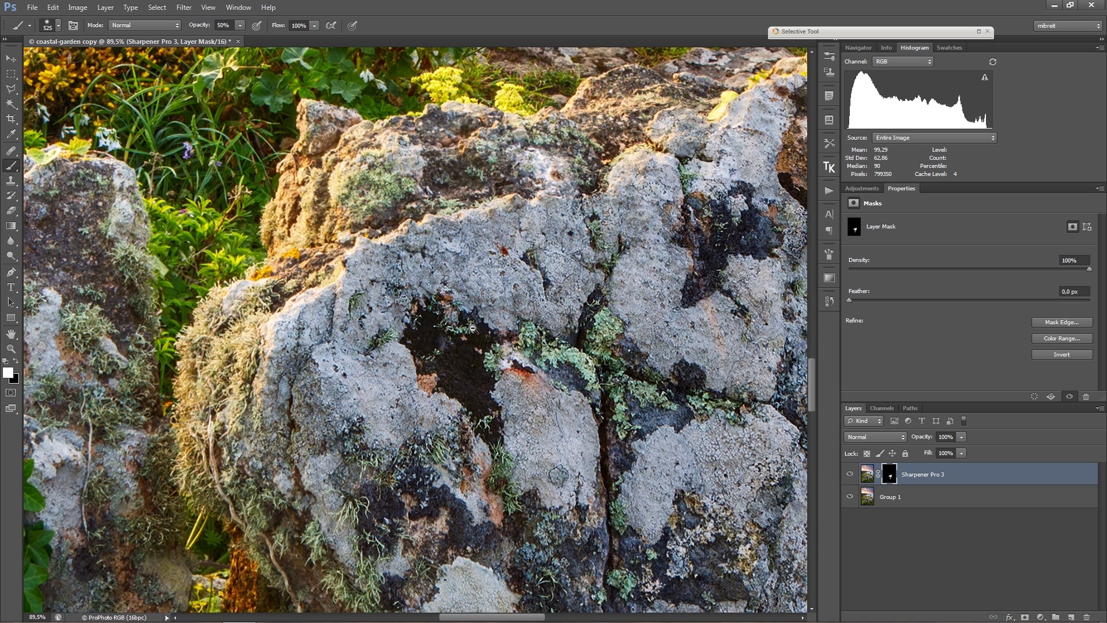
alt+click(473, 329)
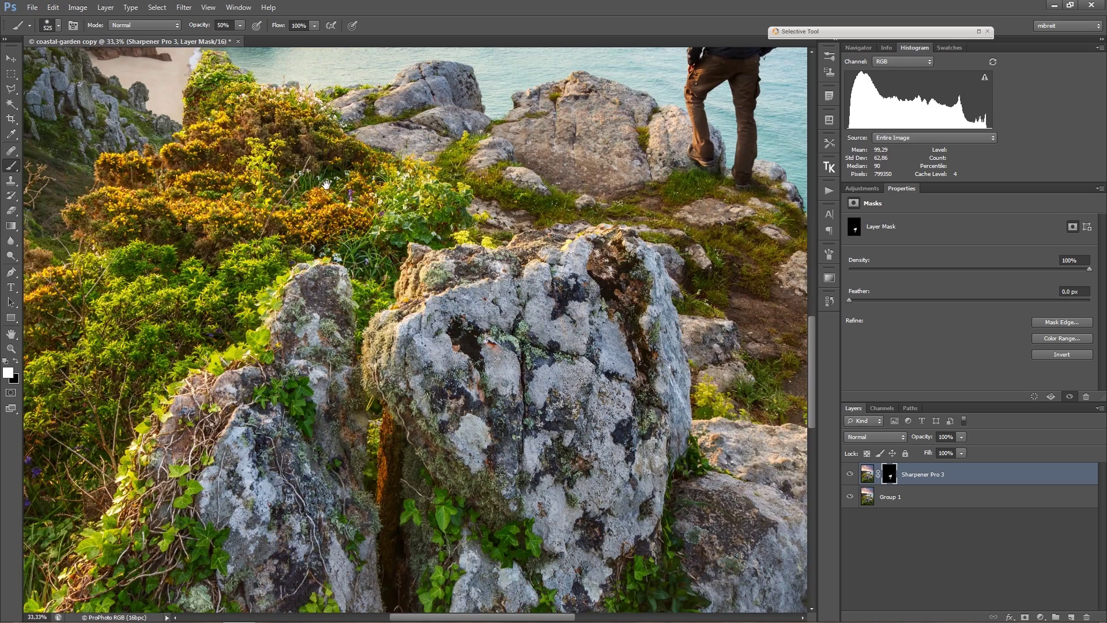
mouse_move(322, 144)
mouse_down()
mouse_move(321, 359)
mouse_move(404, 345)
mouse_move(382, 342)
mouse_up()
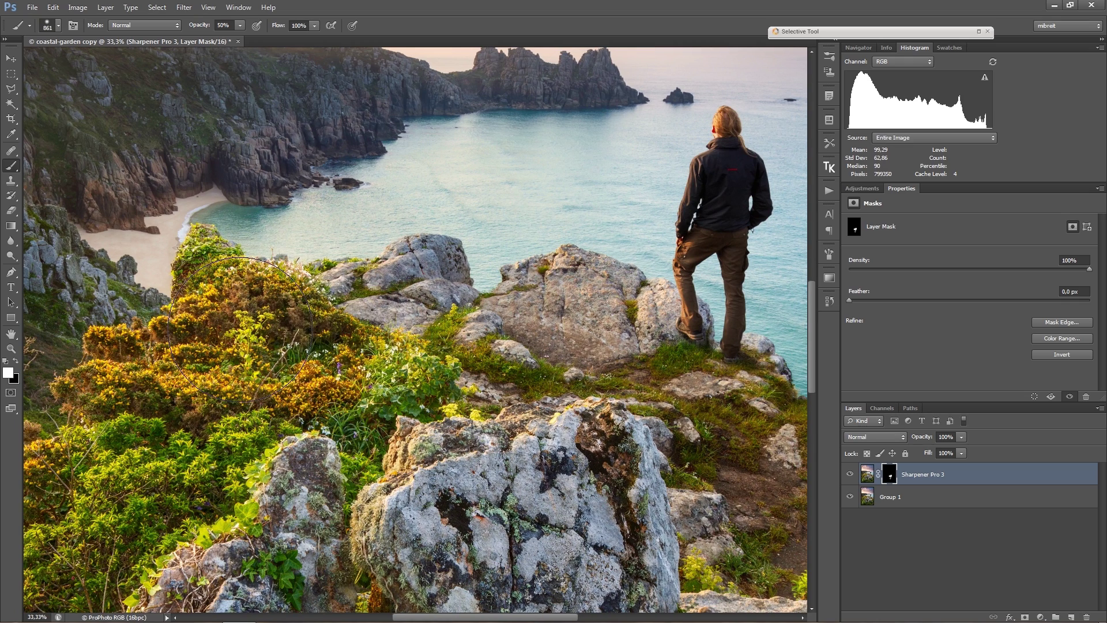
click(225, 25)
text(100)
key(Return)
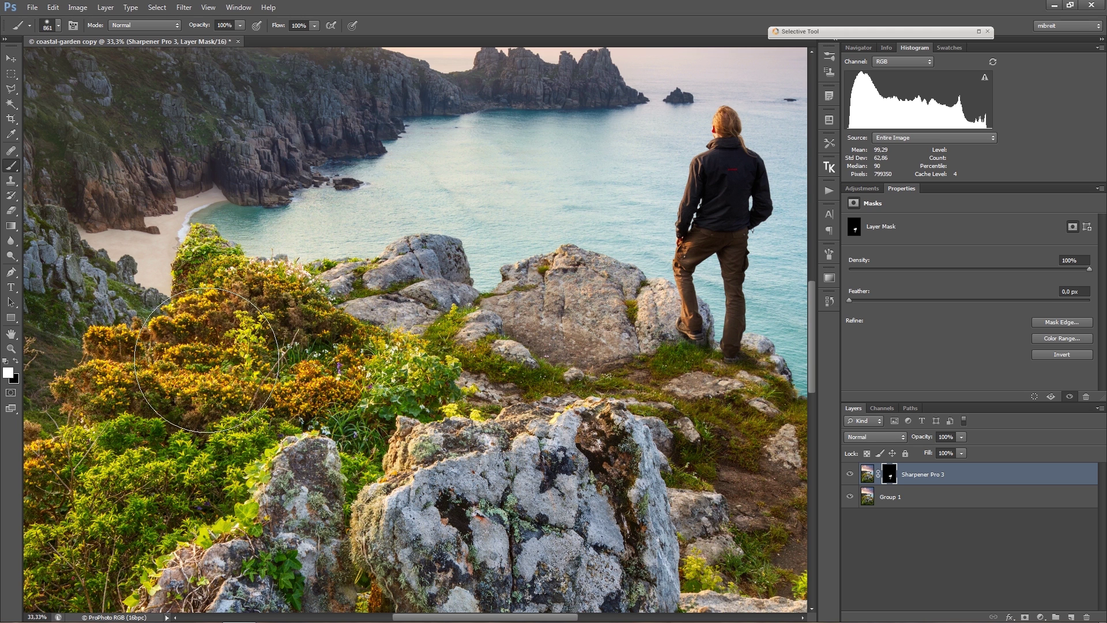
drag(190, 375, 388, 351)
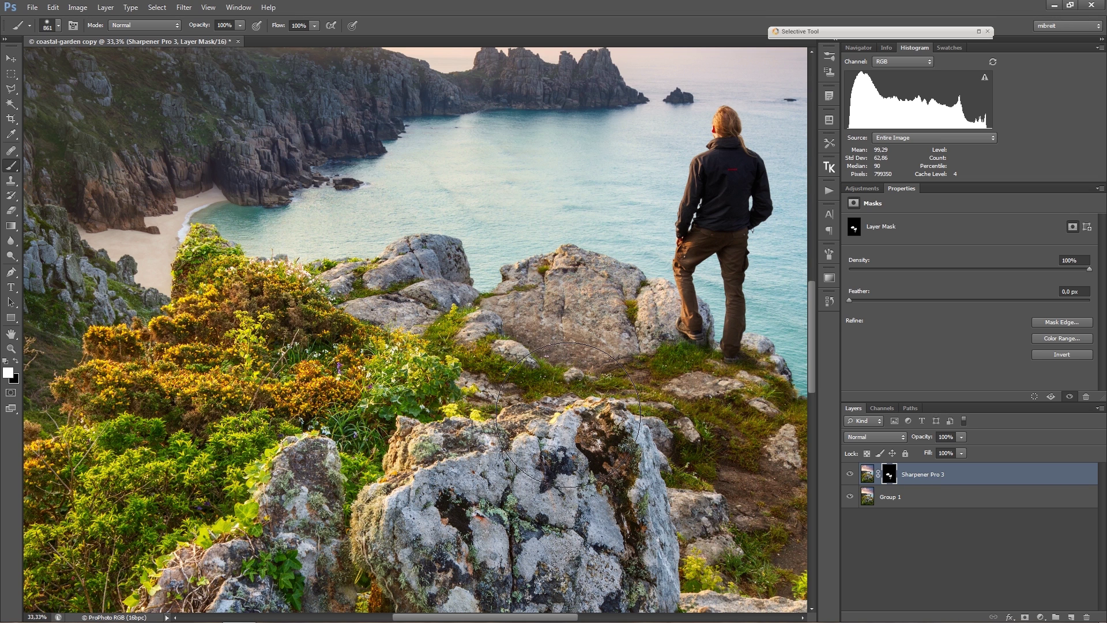
Paint a larger white area into the mask at the lower right.
key(v)
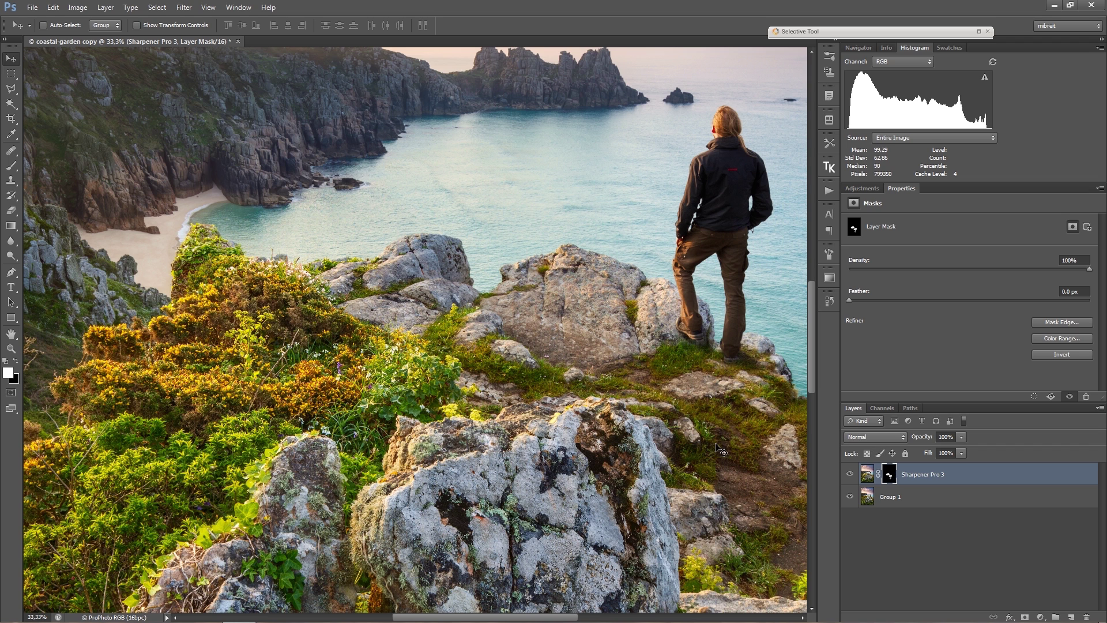
key(b)
drag(609, 481, 640, 507)
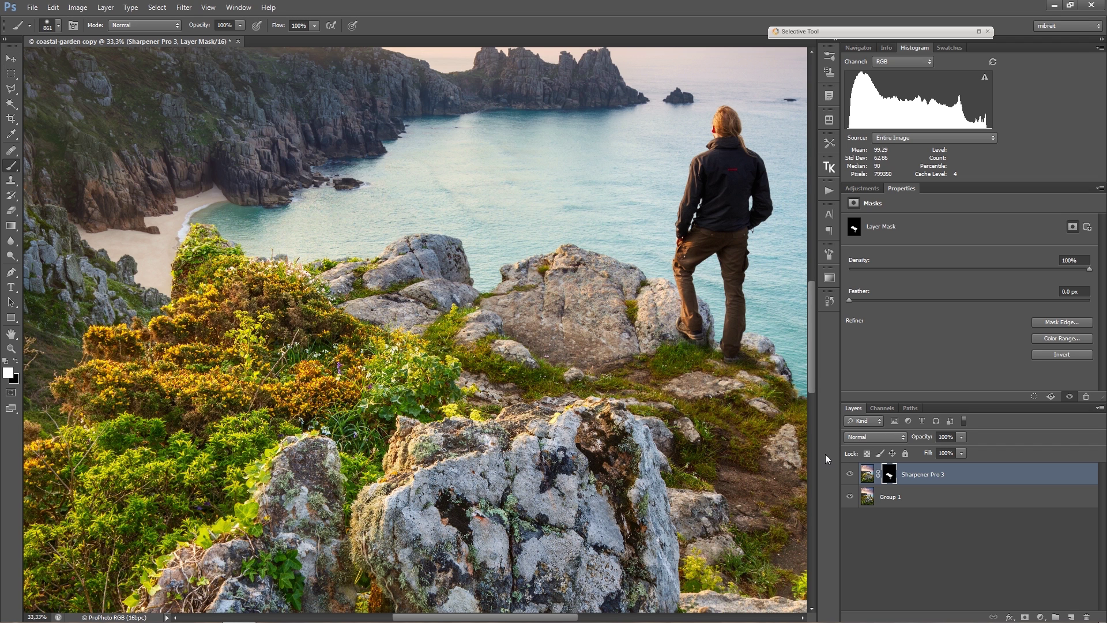
View the mask alone, shrink the brush to about 657 px, and paint a white lower-left lobe.
alt+click(890, 477)
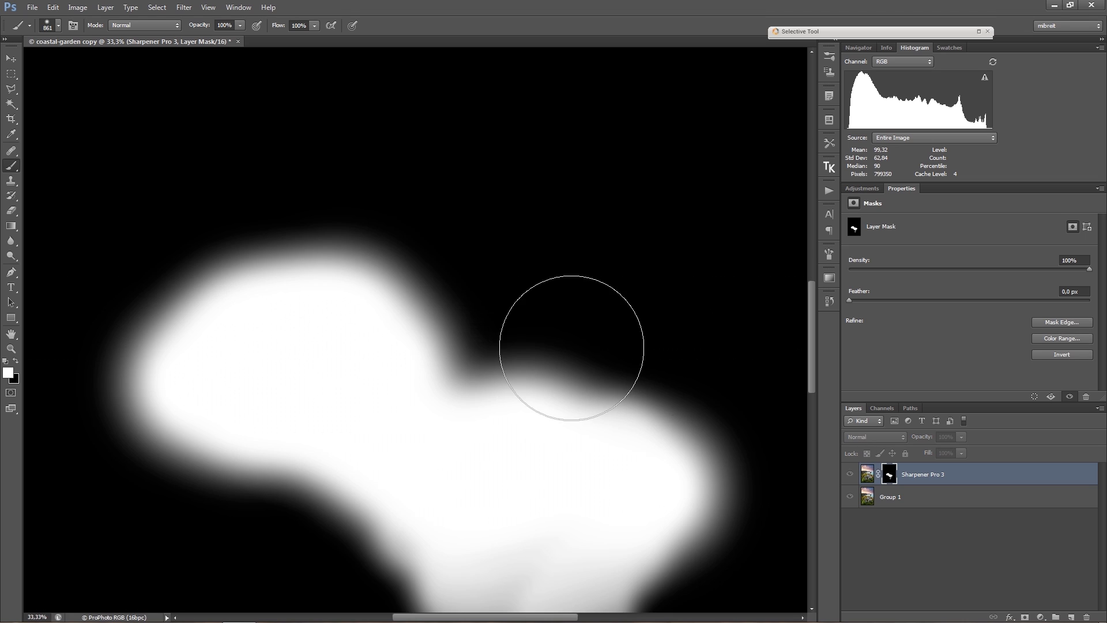
drag(458, 480, 487, 336)
key(bracketleft)
key(bracketleft)
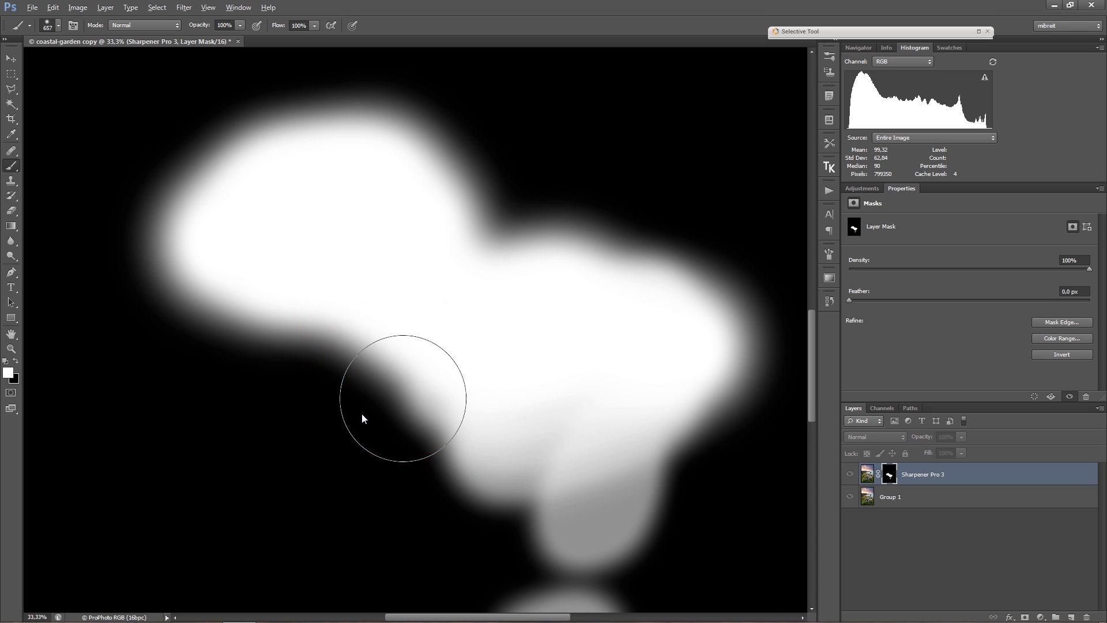
mouse_move(363, 415)
mouse_down()
mouse_move(343, 432)
mouse_move(326, 292)
mouse_move(593, 179)
mouse_move(538, 271)
mouse_up()
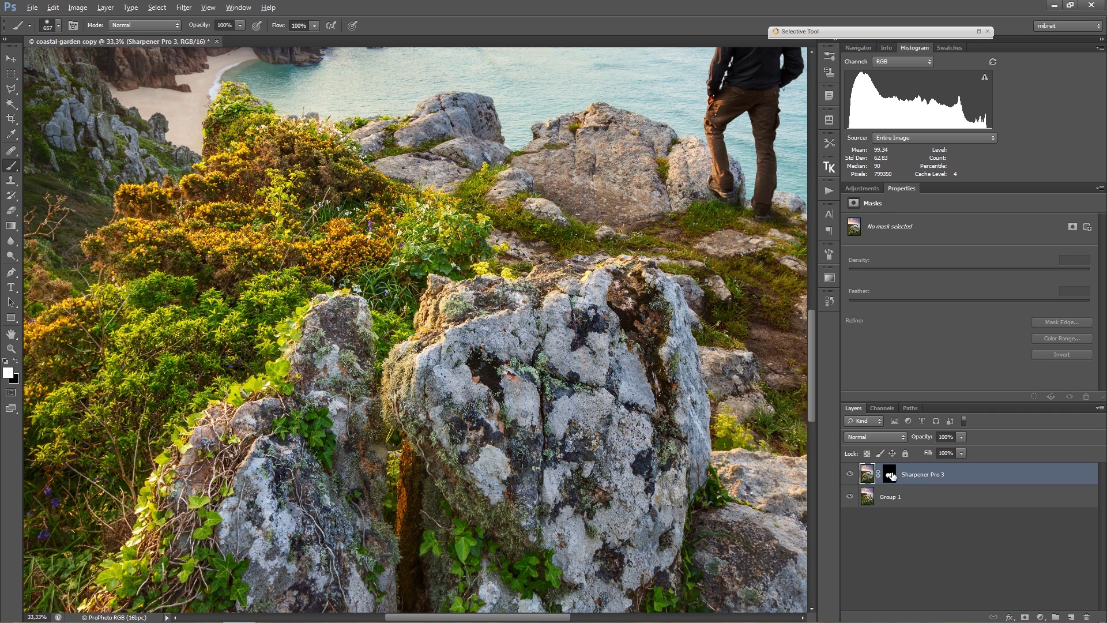
Show the red mask overlay, shrink the brush to about 537 px, and test a white stroke over the sea.
alt+shift+click(891, 476)
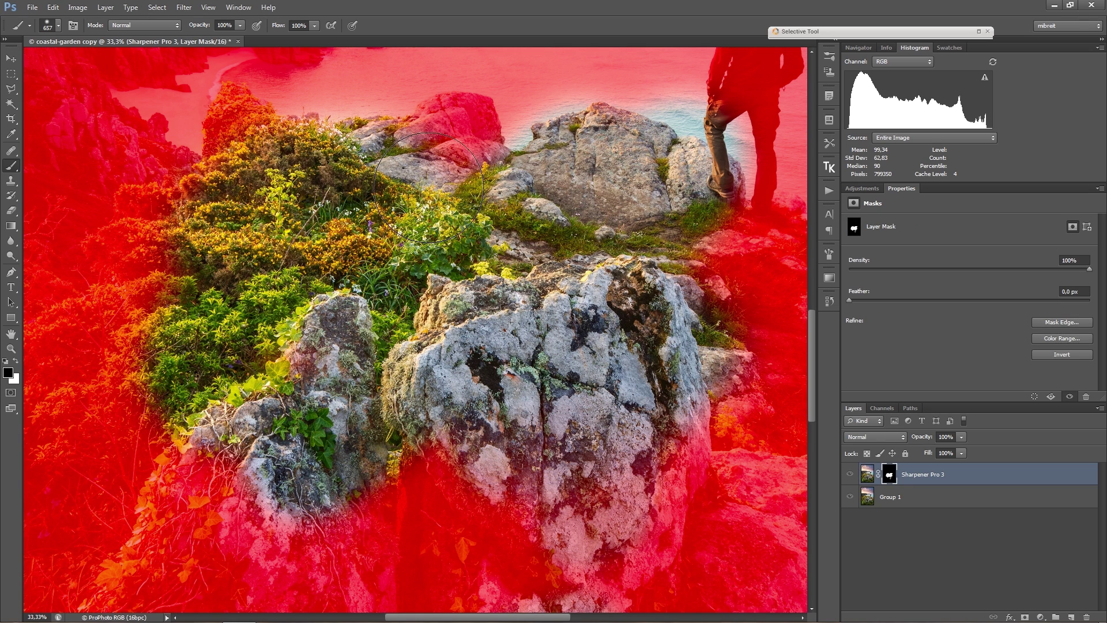
drag(449, 197, 449, 360)
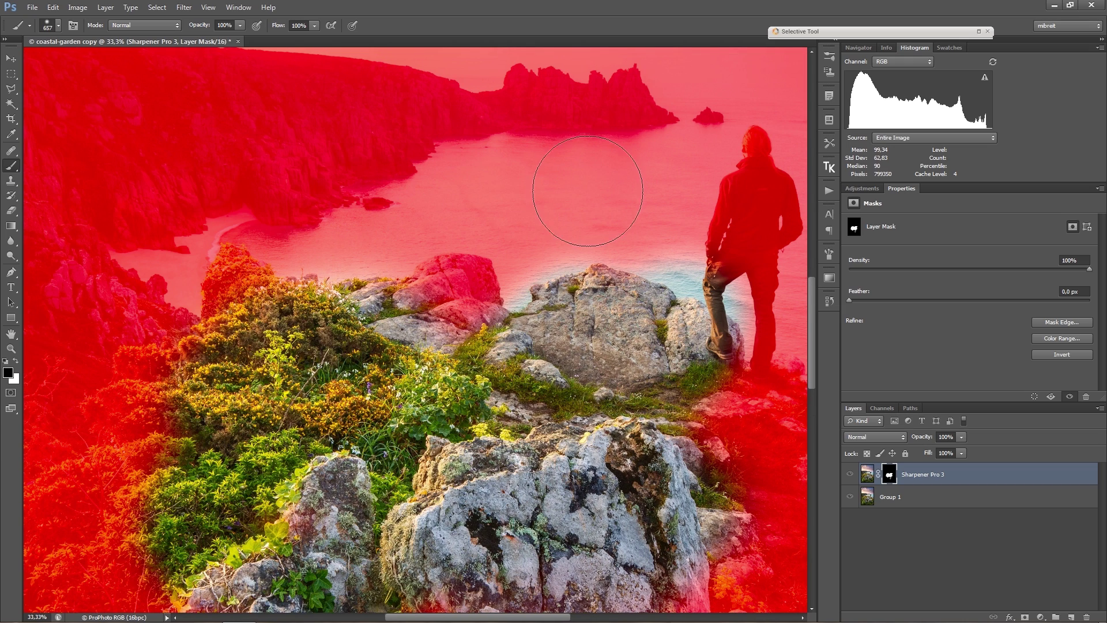
drag(395, 303, 376, 306)
key(x)
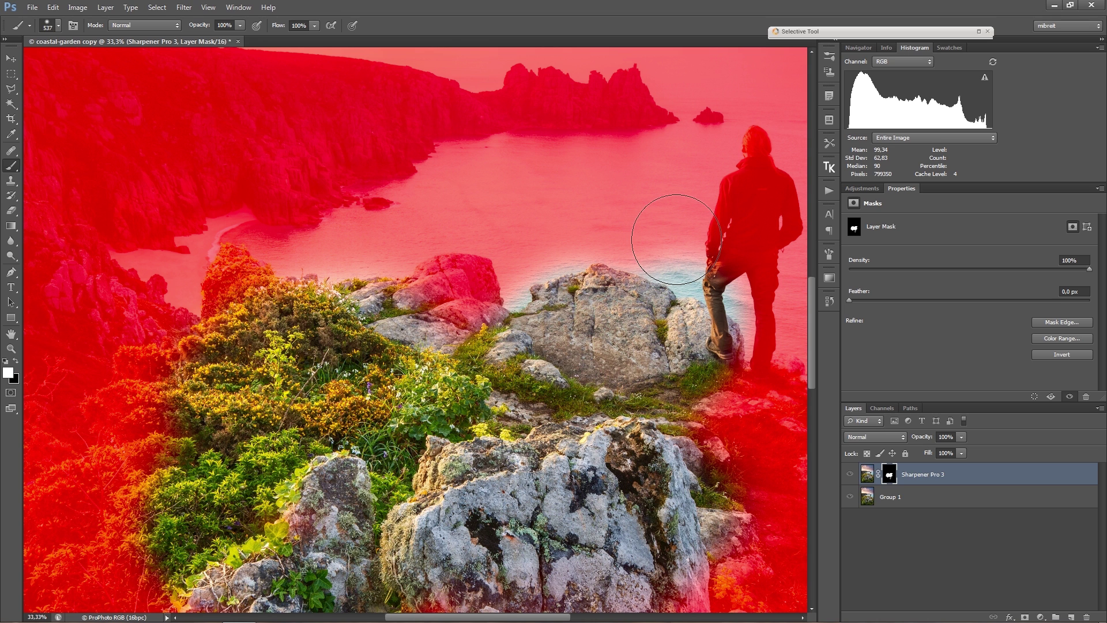
mouse_move(670, 243)
mouse_down()
mouse_move(637, 232)
mouse_move(532, 239)
mouse_move(674, 236)
mouse_move(686, 242)
mouse_move(660, 243)
mouse_move(746, 285)
mouse_move(728, 227)
mouse_move(628, 179)
mouse_move(586, 185)
mouse_up()
key(x)
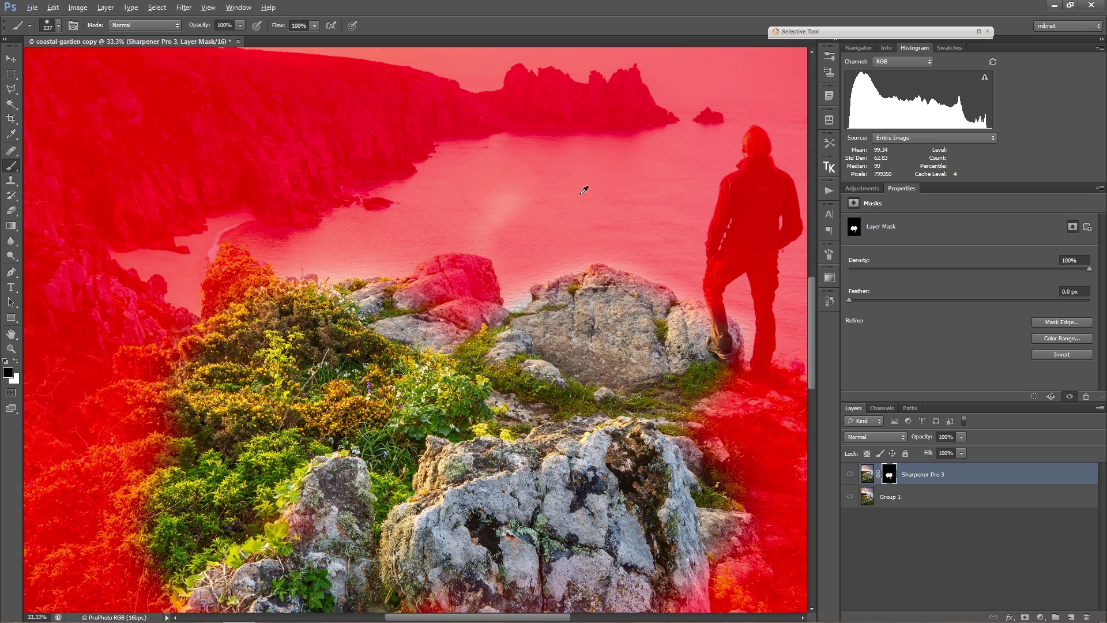
Paint the left rock and a strip beside the figure white with a ~177 px brush.
key(bracketleft)
key(bracketleft)
key(bracketleft)
key(bracketleft)
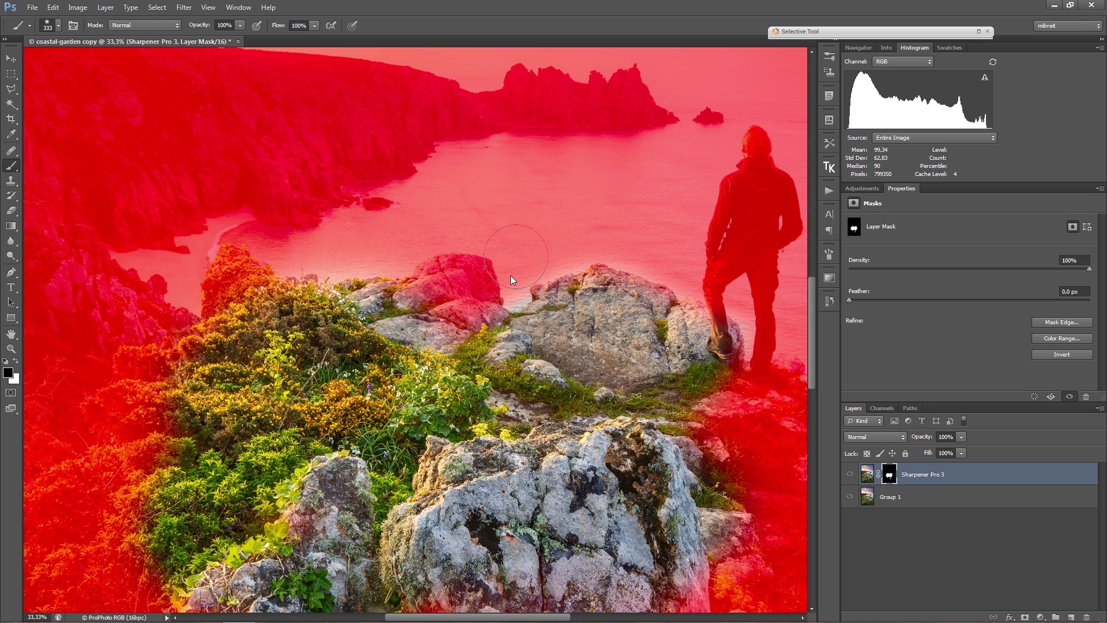
key(x)
mouse_move(515, 281)
mouse_down()
mouse_move(444, 273)
mouse_move(428, 281)
mouse_move(443, 317)
mouse_move(403, 299)
mouse_move(398, 322)
mouse_up()
scroll(461, 288, right, 5)
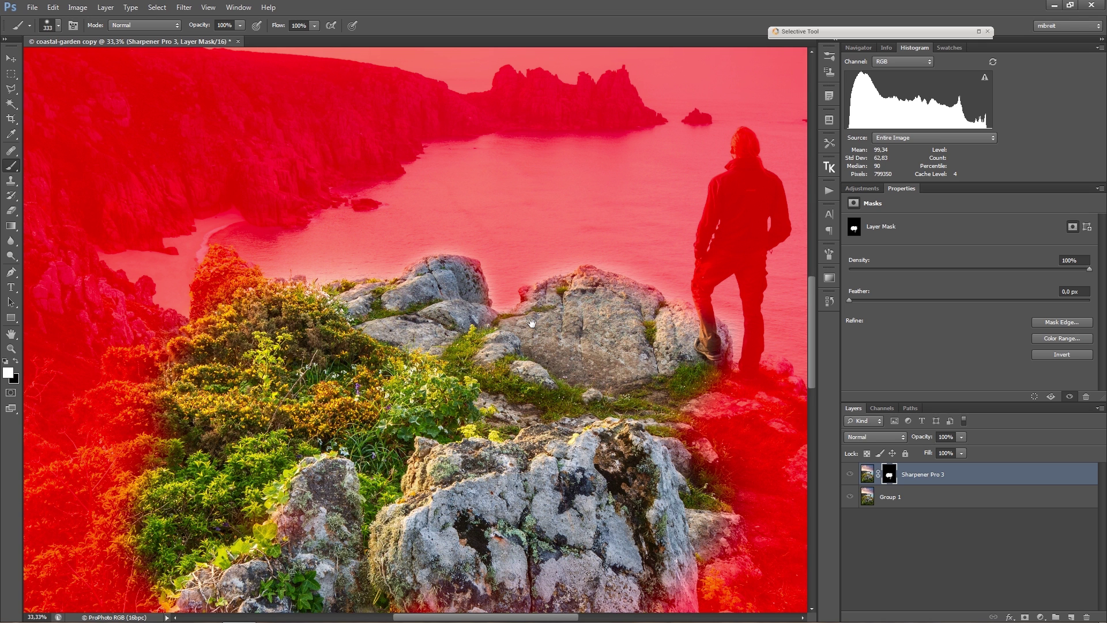
drag(502, 292, 516, 165)
drag(455, 317, 537, 248)
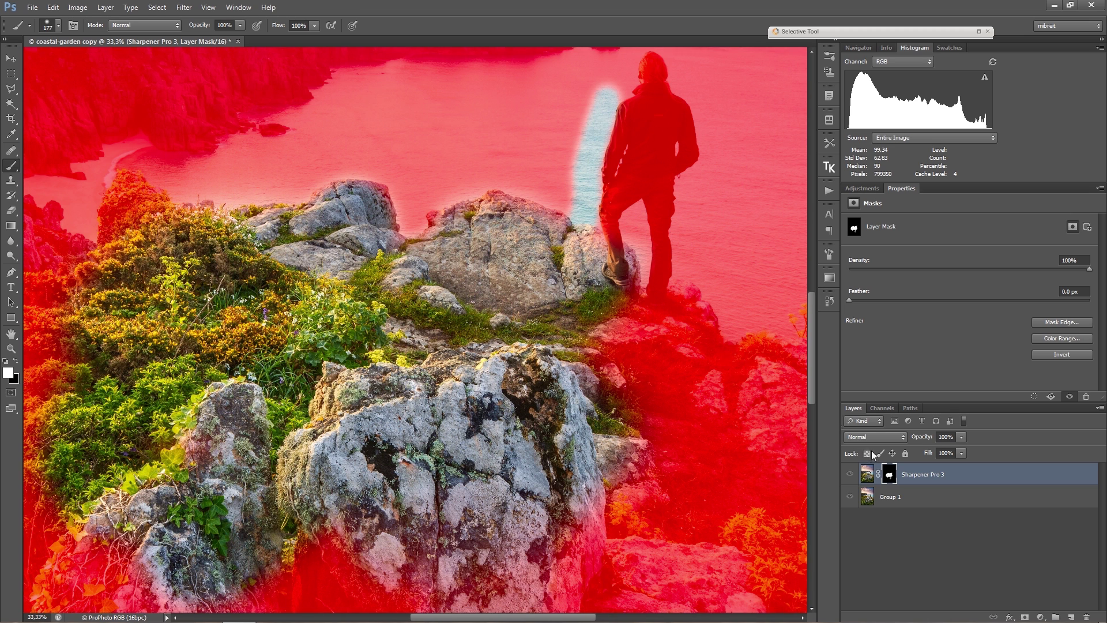
Hide the red overlay, toggle the mask off and on, and enlarge the brush to about 477 px.
alt+shift+click(889, 477)
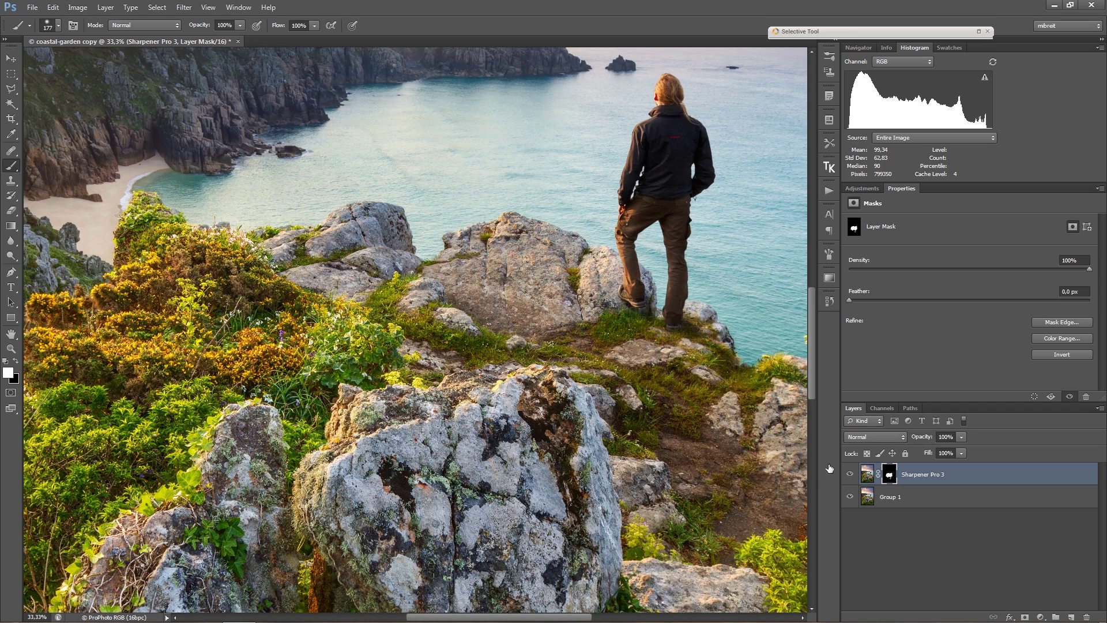
shift+click(891, 476)
shift+click(892, 475)
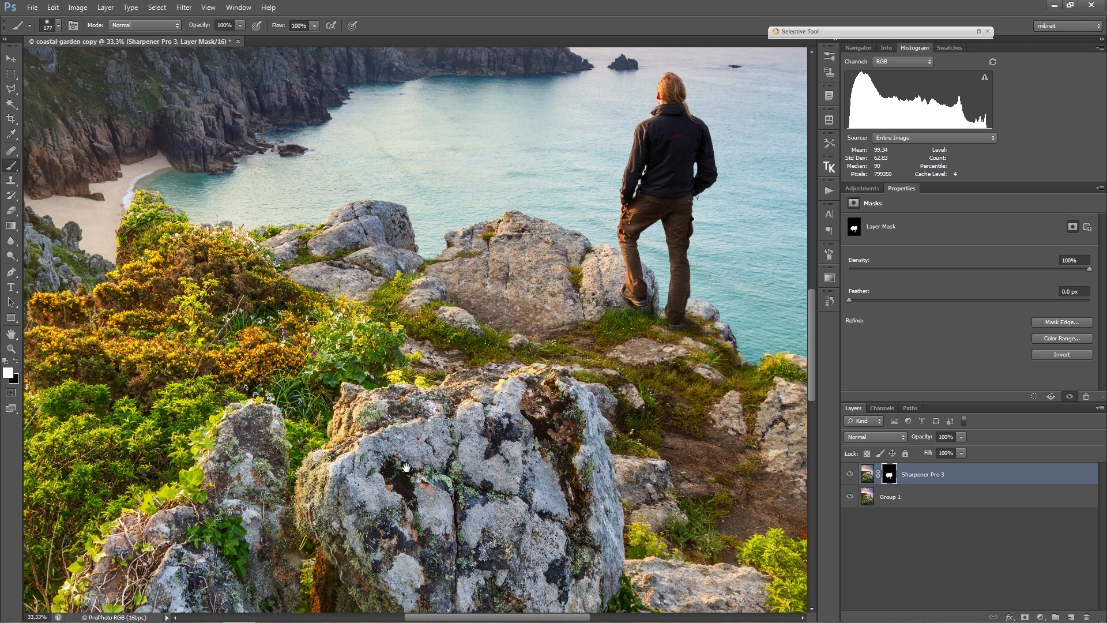
drag(388, 484, 472, 395)
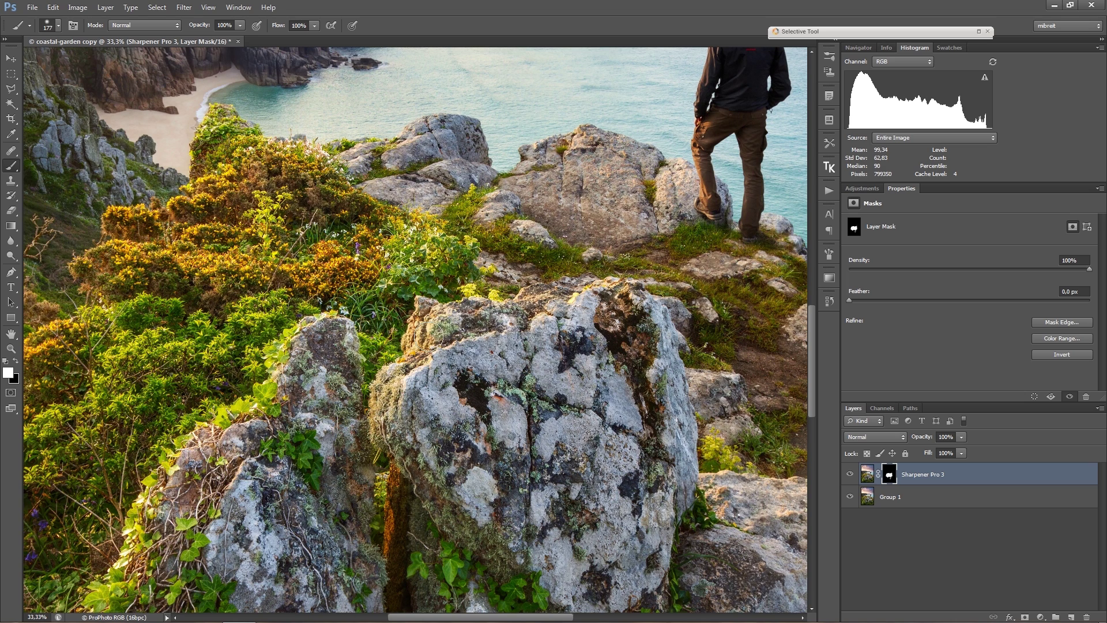
drag(471, 341, 505, 338)
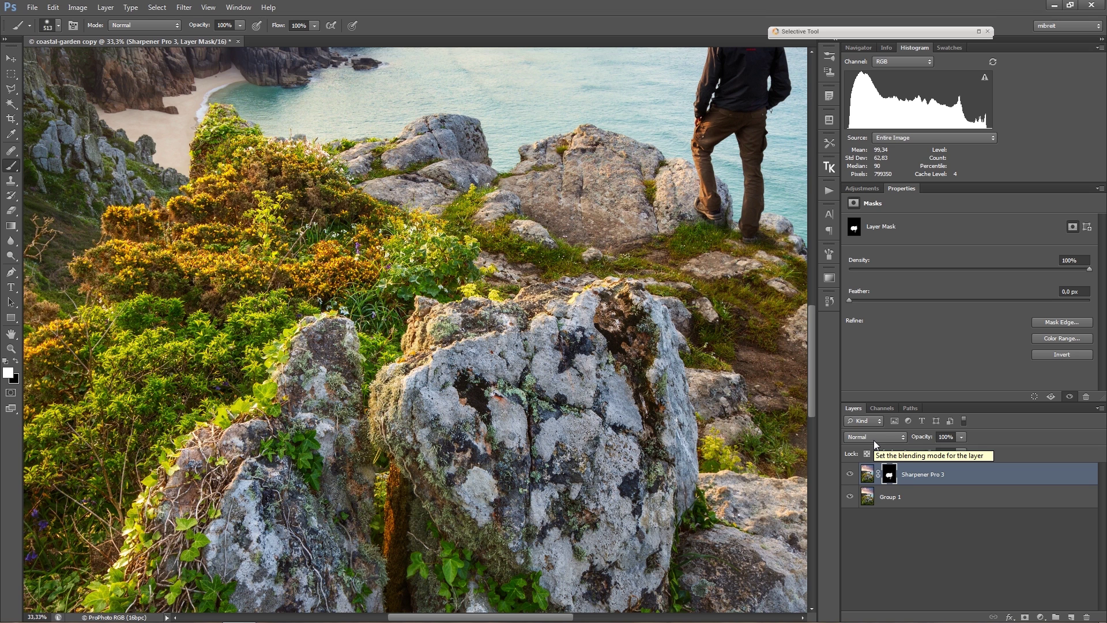
Alternate white and black mask fills with Alt/Ctrl+Backspace and Ctrl+I, ending fully white.
key(alt+BackSpace)
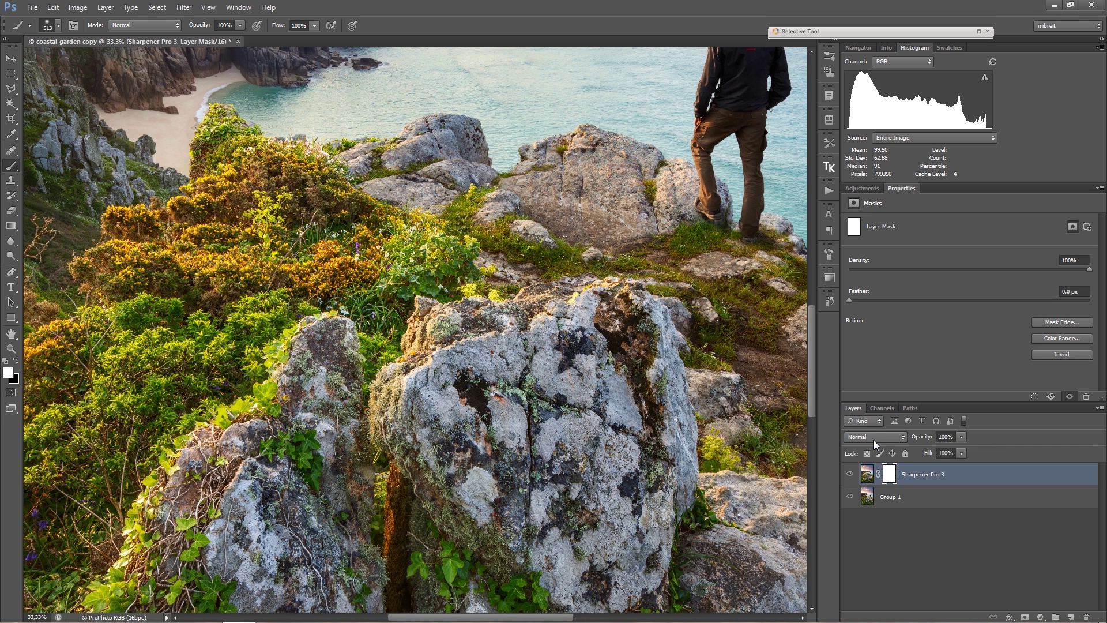
key(ctrl+BackSpace)
key(ctrl+i)
key(x)
key(alt+BackSpace)
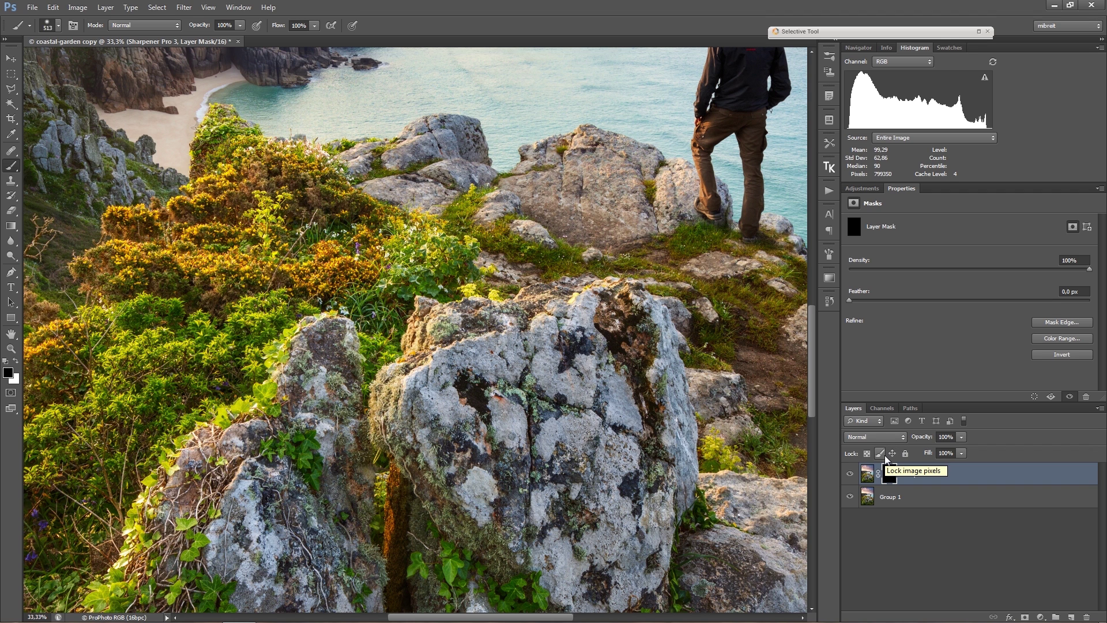
key(ctrl+i)
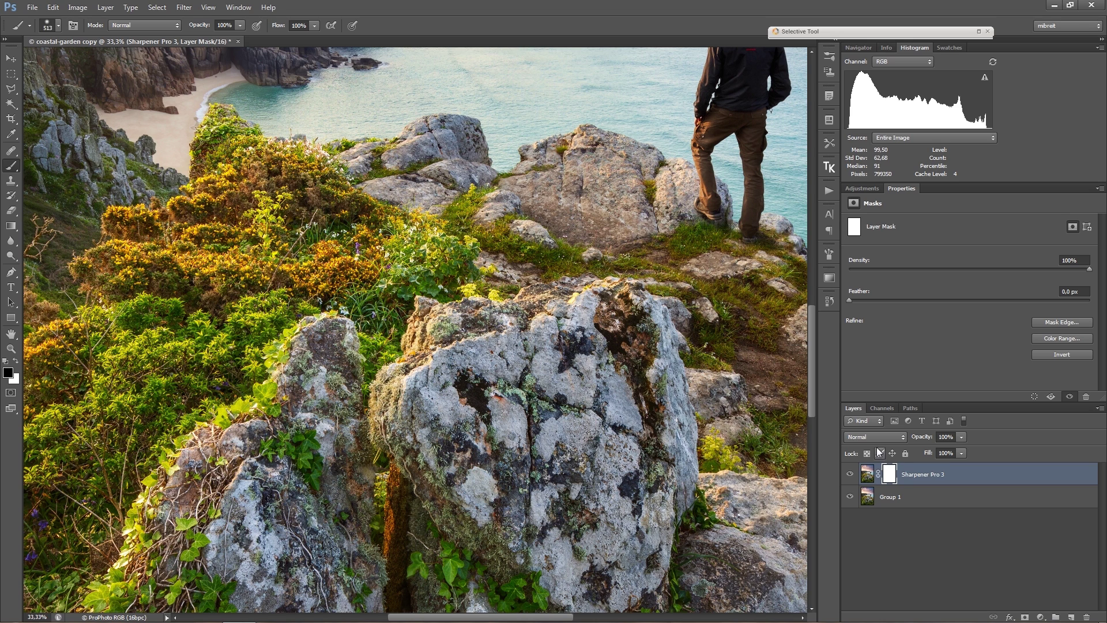
Load the image luminosity as a selection from Channels, then deselect and zoom out.
click(883, 408)
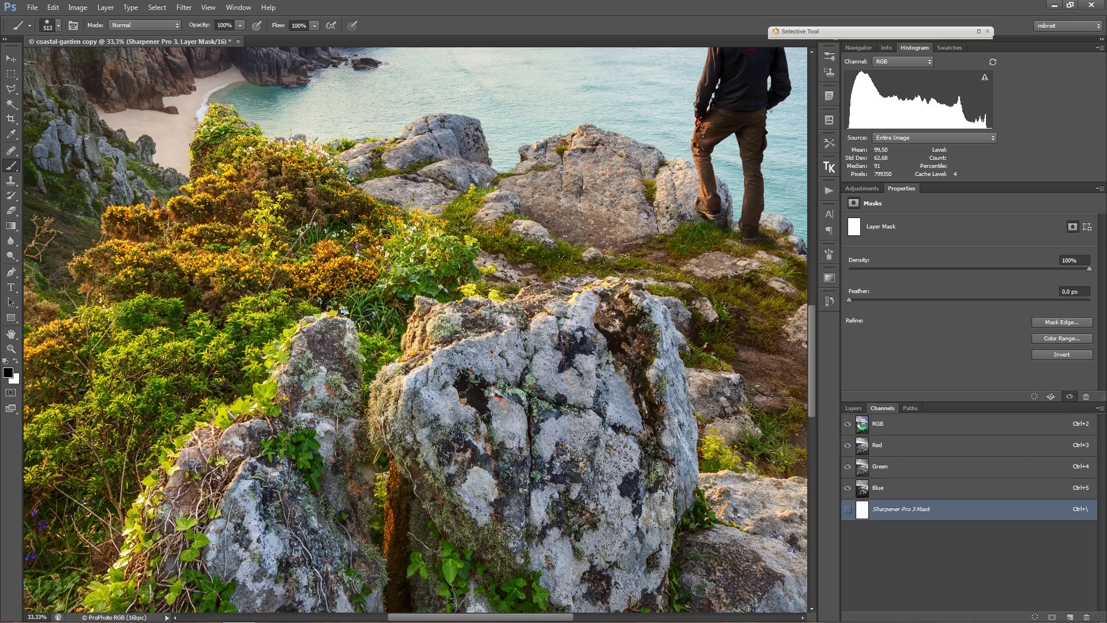
ctrl+click(863, 425)
alt+click(552, 429)
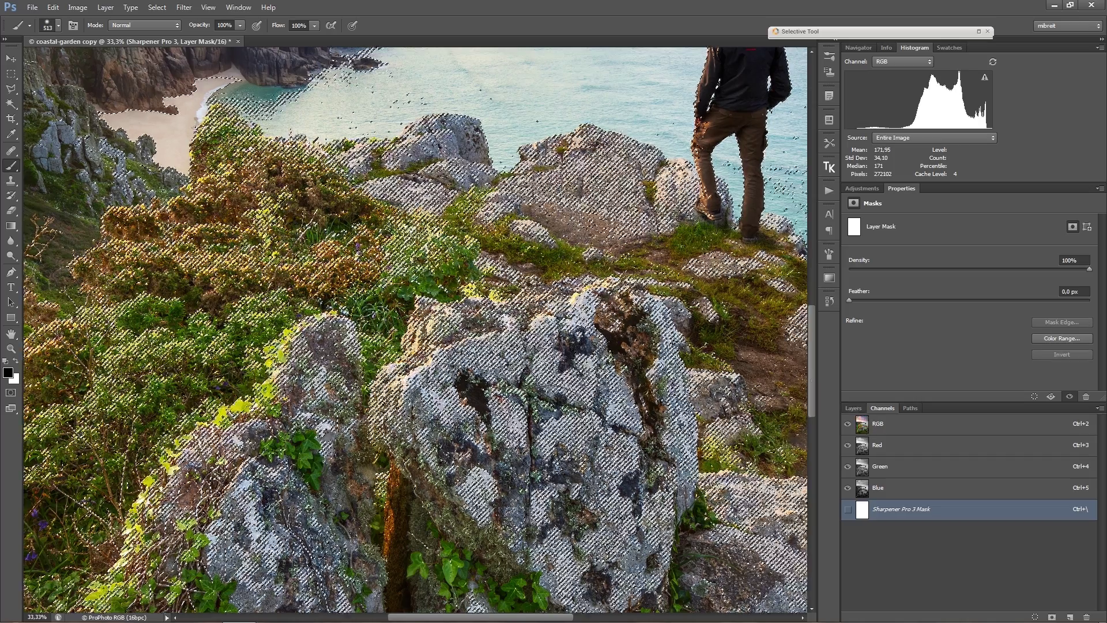
key(ctrl+d)
alt+click(553, 429)
alt+click(507, 412)
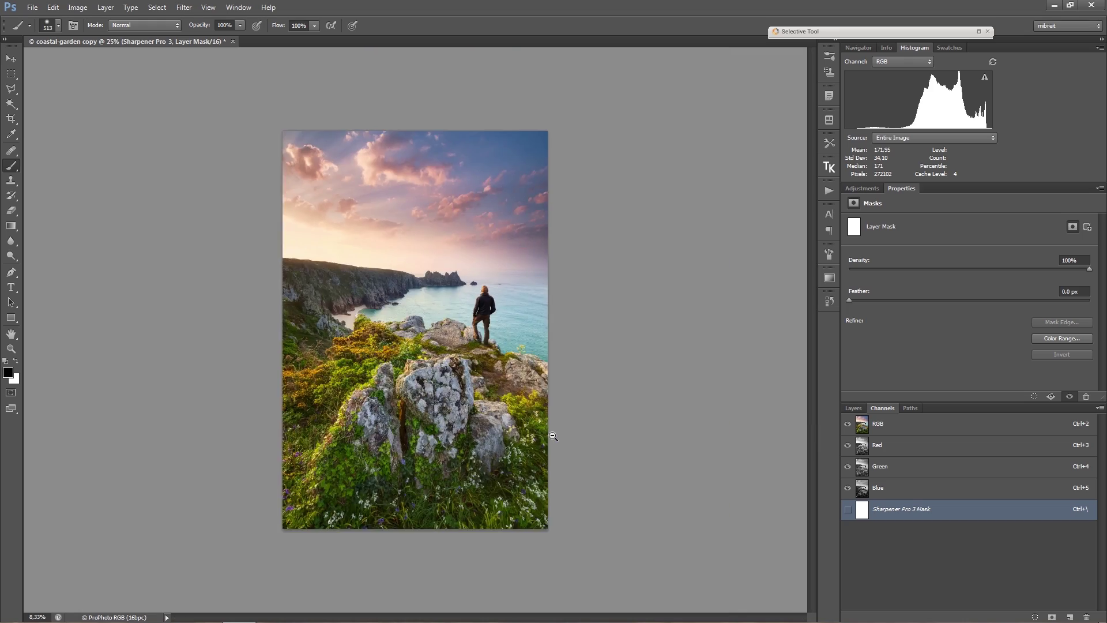
alt+click(473, 403)
click(458, 398)
Reload the luminosity selection with Ctrl+Alt+2 and view the Sharpener Pro 3 mask in greyscale.
key(ctrl+alt+2)
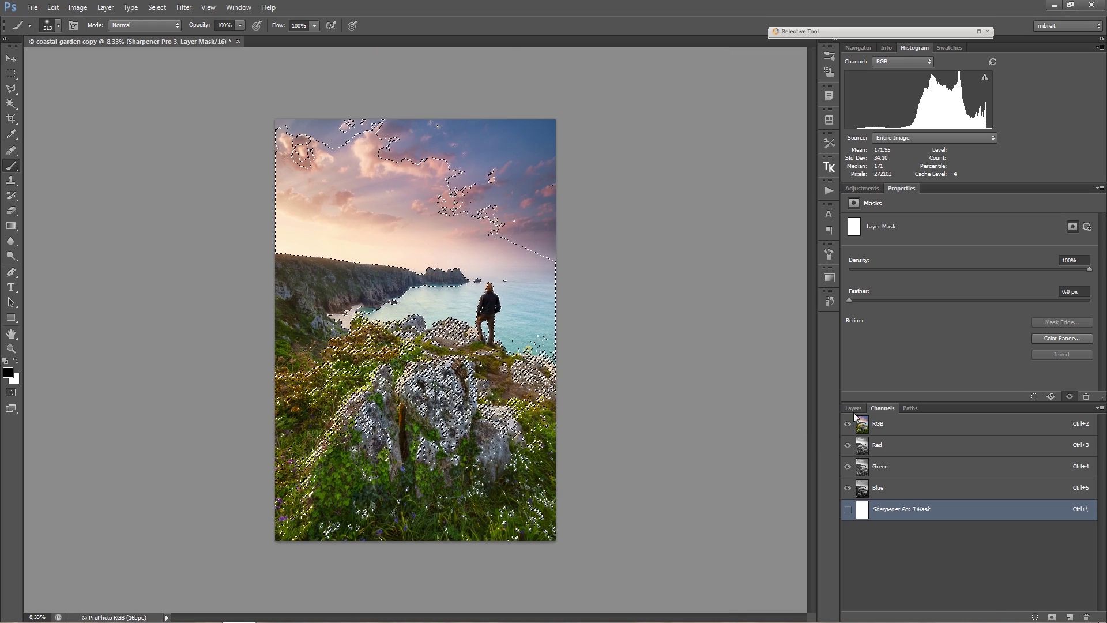
click(853, 408)
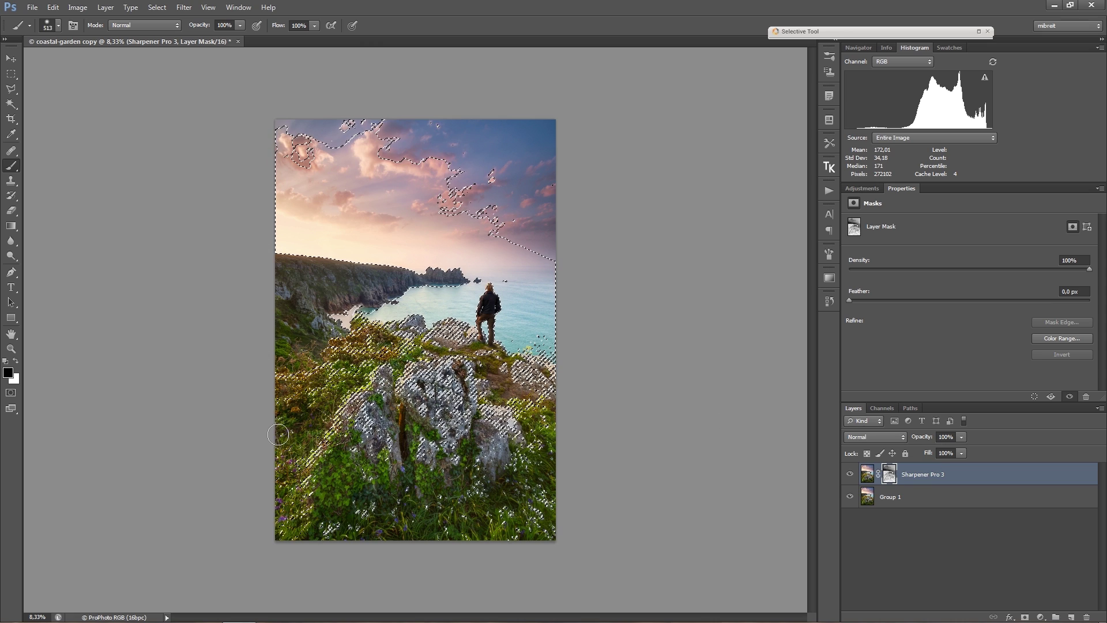
alt+click(889, 474)
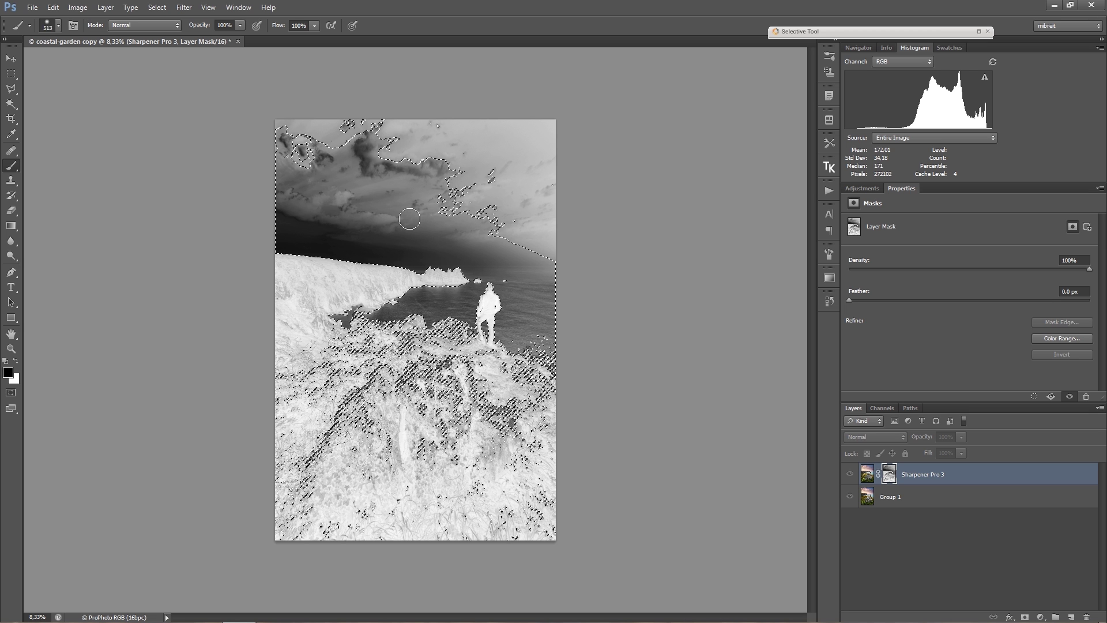
Deselect the luminosity selection on the mask with Ctrl+D.
key(ctrl+d)
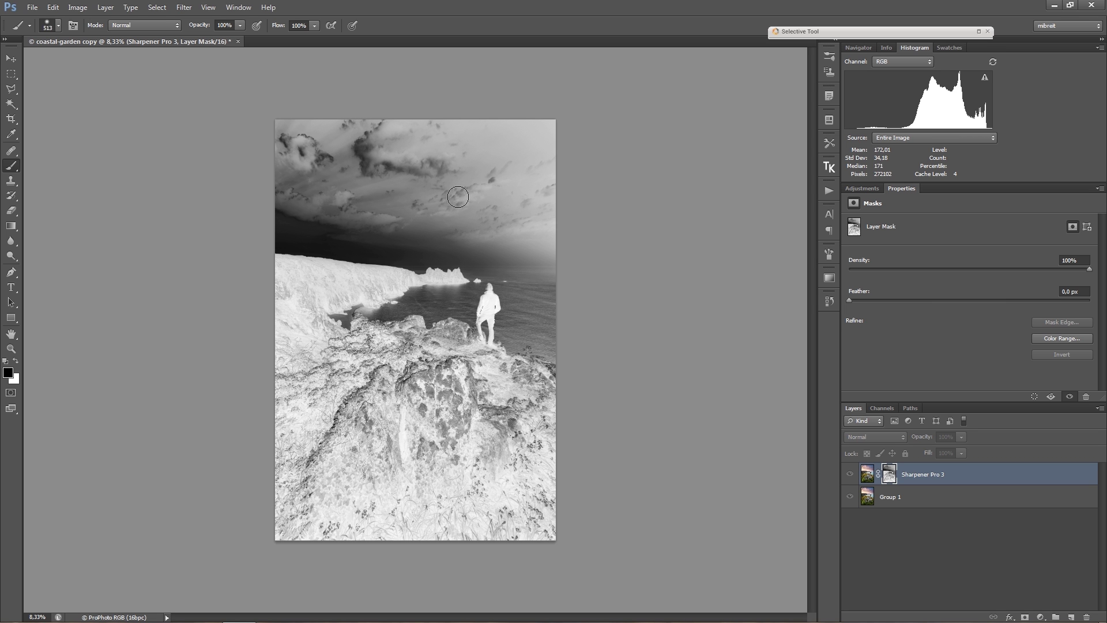
key(ctrl+shift+d)
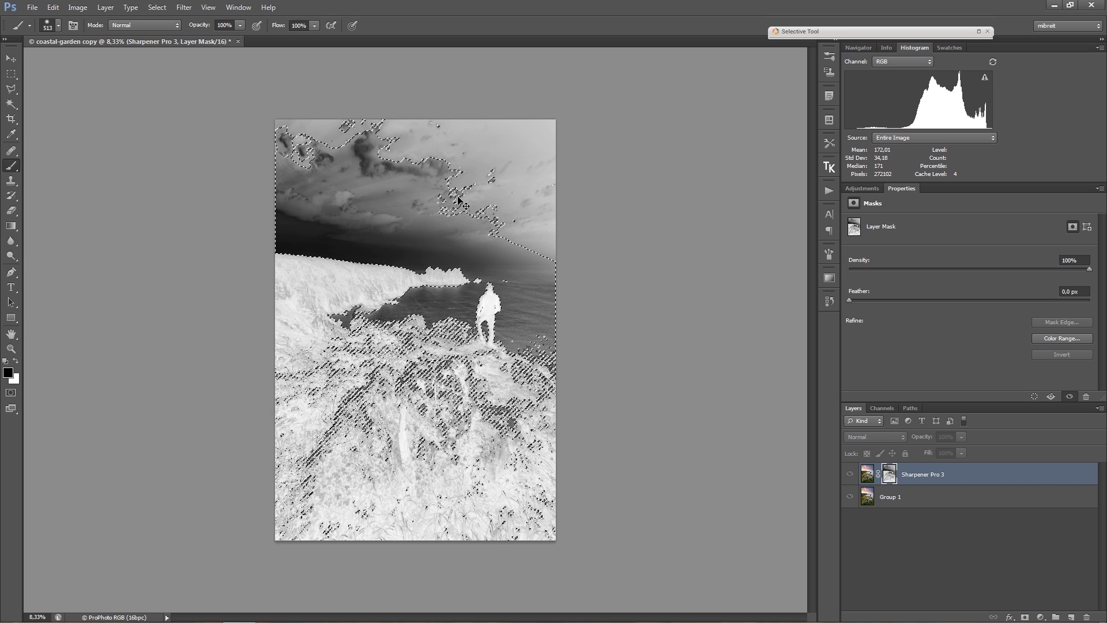
key(ctrl+d)
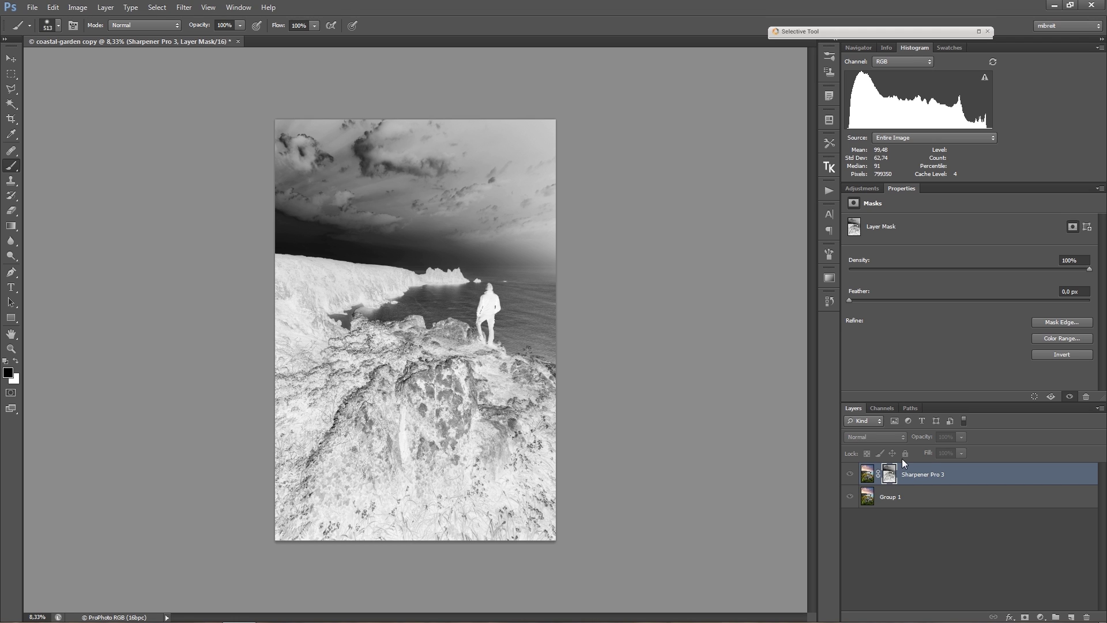
Test inverting the mask and then the layer's colour pixels, undoing both to return to the colour photo.
key(ctrl+i)
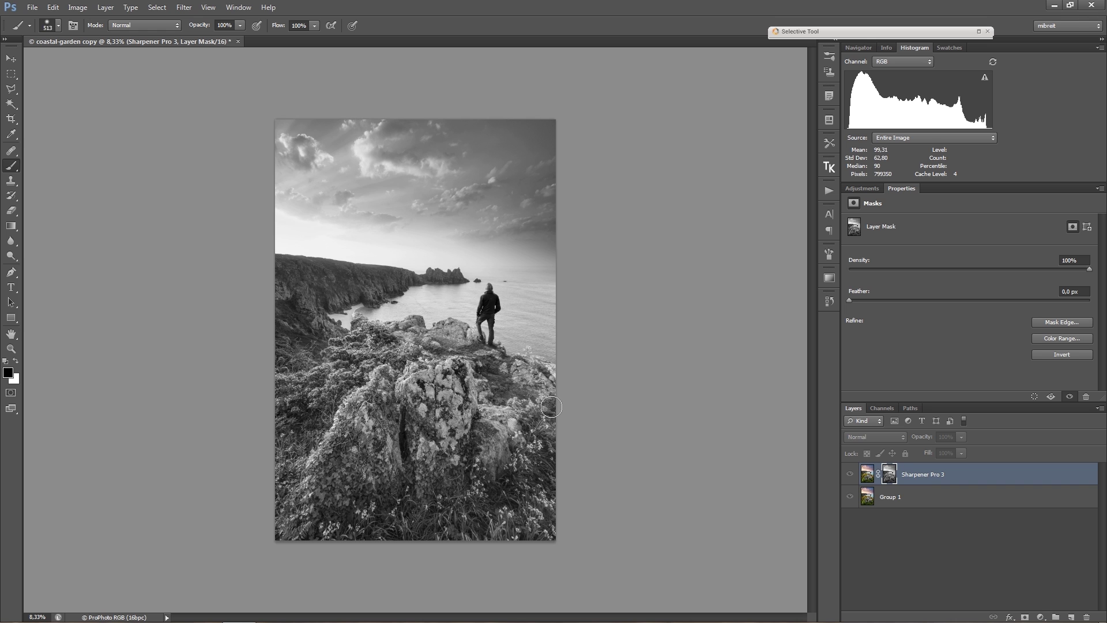
key(ctrl+i)
key(ctrl+i)
click(868, 474)
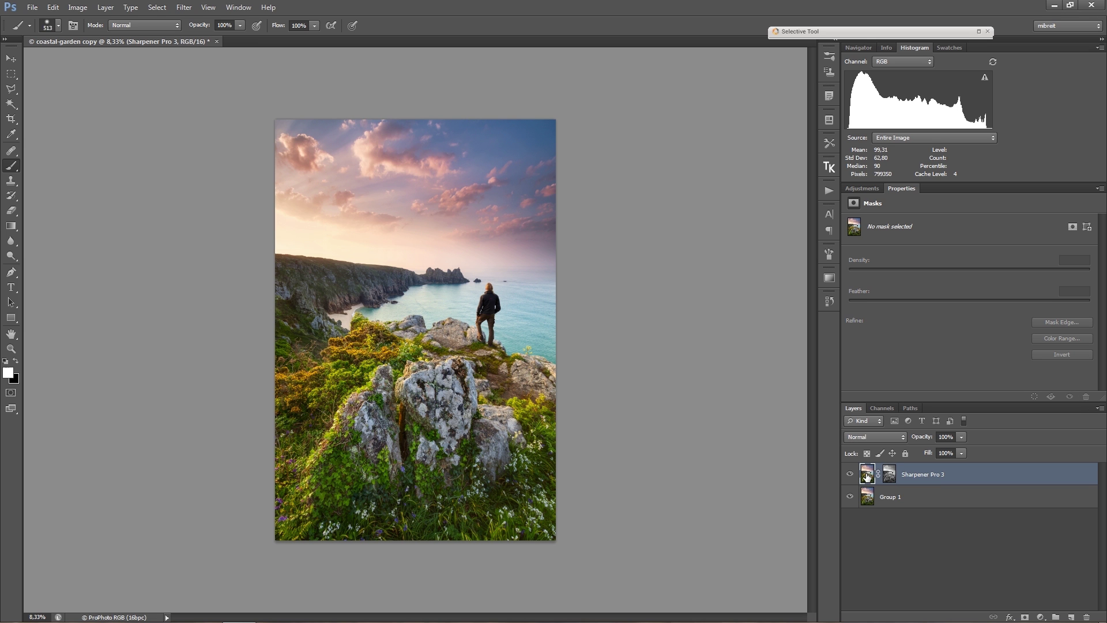
key(ctrl+i)
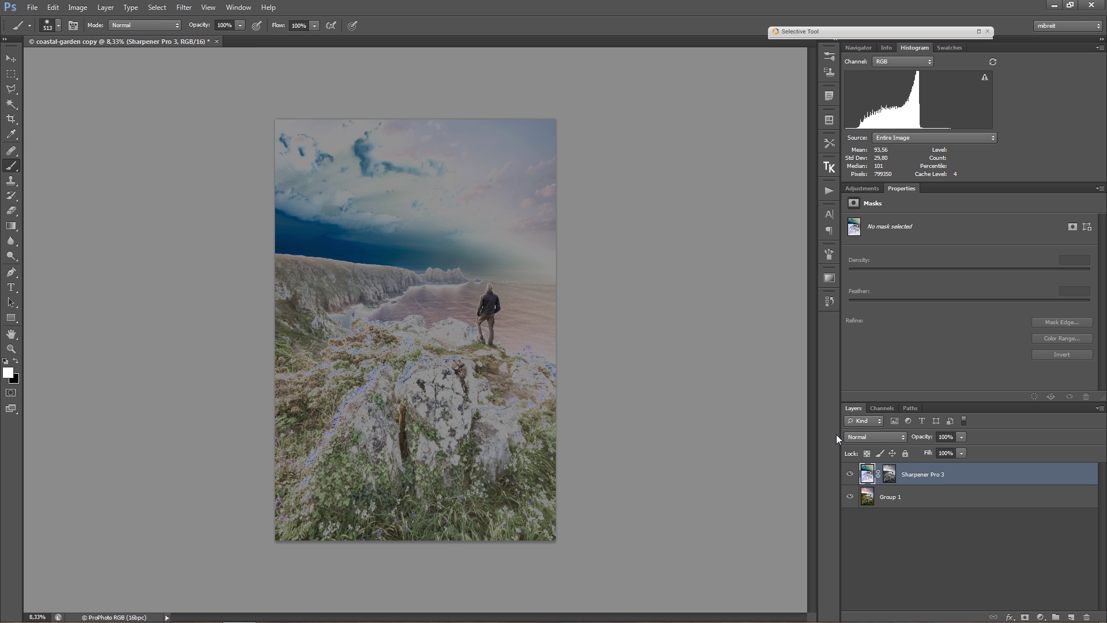
key(ctrl+z)
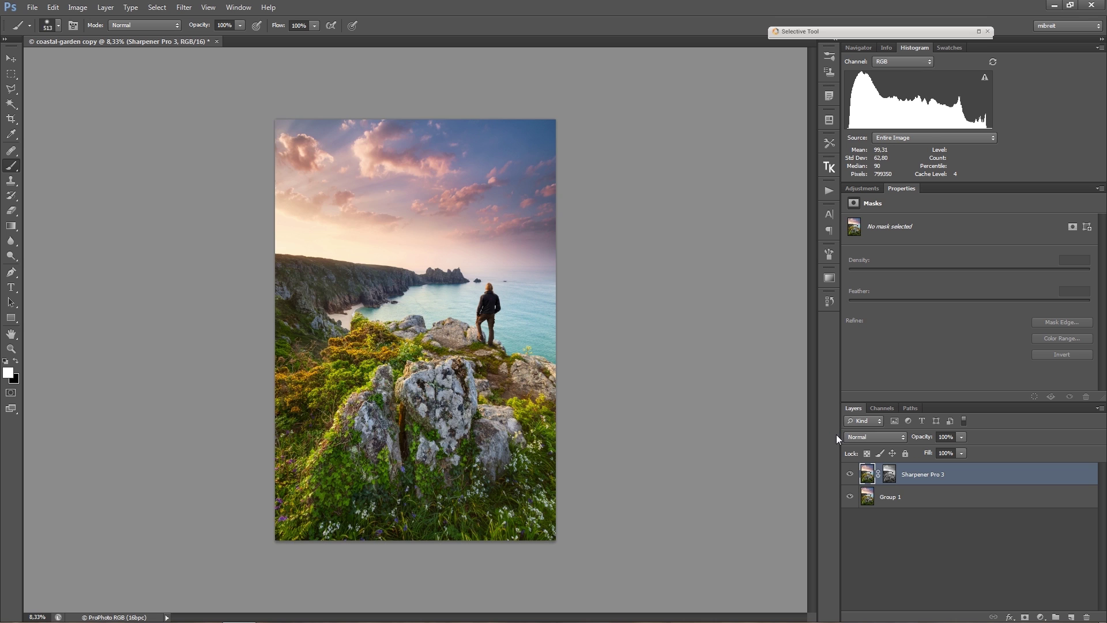
Show the Sharpener Pro 3 mask, enlarge the brush, and paint a looping black stroke over sky and cliffs.
click(889, 474)
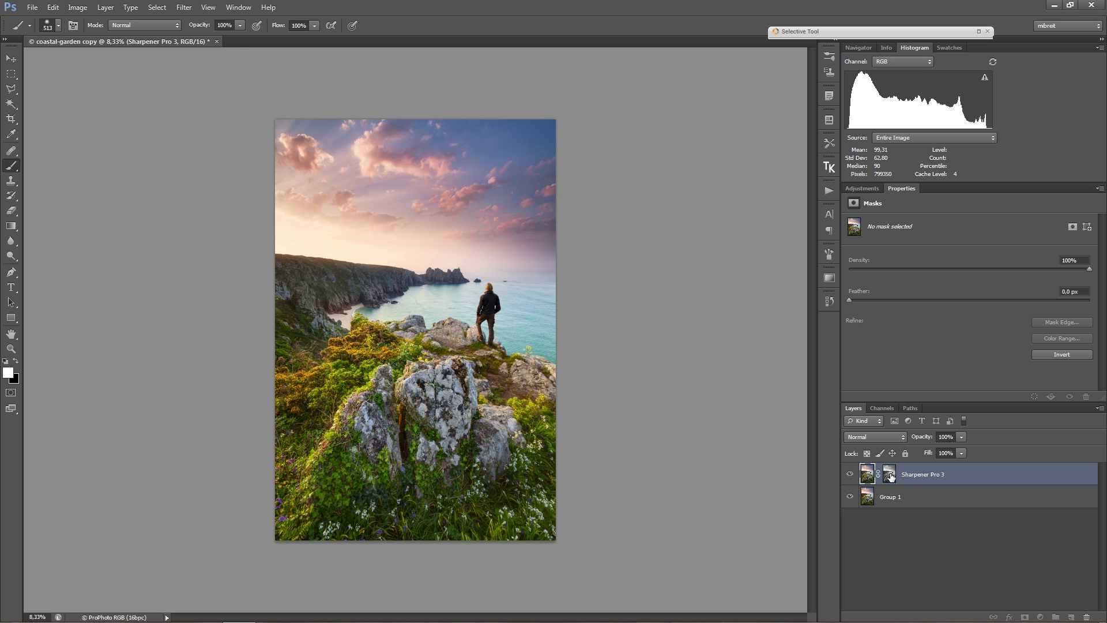
alt+click(888, 474)
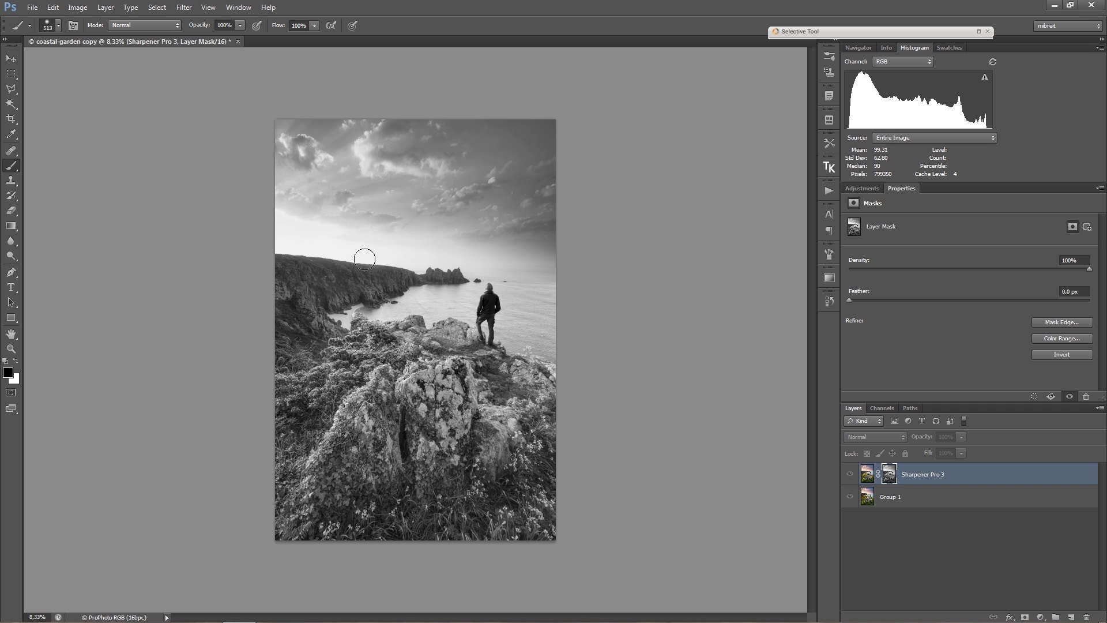
mouse_move(364, 259)
mouse_down()
mouse_move(273, 262)
mouse_move(355, 272)
mouse_move(278, 280)
mouse_up()
mouse_move(324, 310)
mouse_down()
mouse_move(360, 275)
mouse_move(475, 218)
mouse_move(502, 183)
mouse_move(397, 171)
mouse_move(415, 244)
mouse_move(484, 322)
mouse_move(383, 429)
mouse_move(365, 467)
mouse_up()
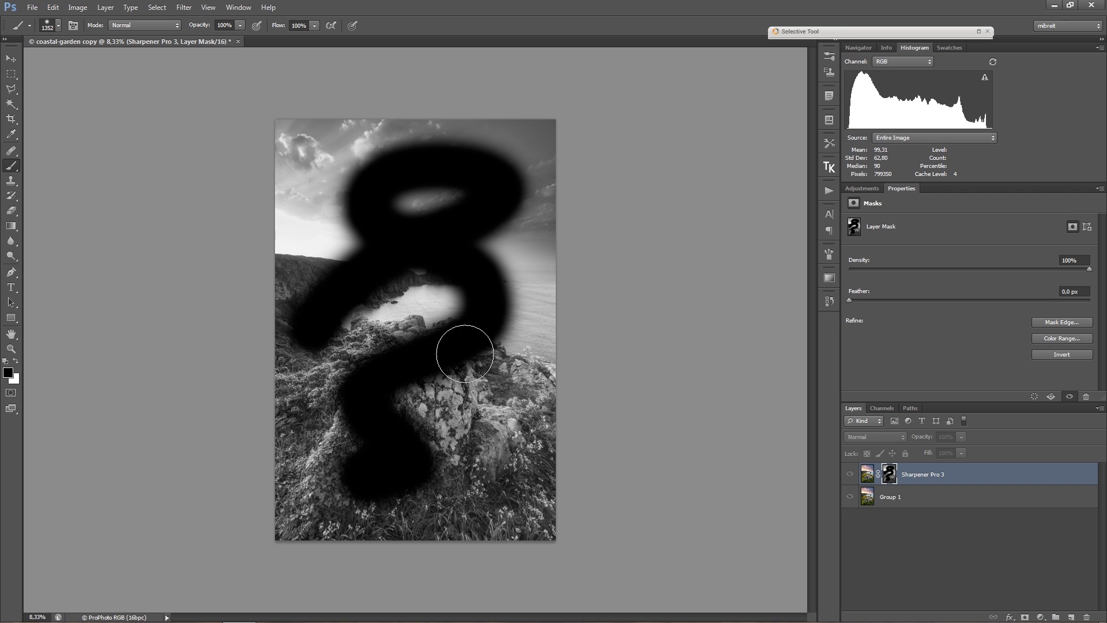
mouse_move(484, 301)
mouse_down()
mouse_move(469, 250)
mouse_move(487, 203)
mouse_move(460, 184)
mouse_up()
Fade the last black stroke to 47% opacity with Ctrl+Shift+F and show the Fade Mode choices.
key(ctrl+shift+f)
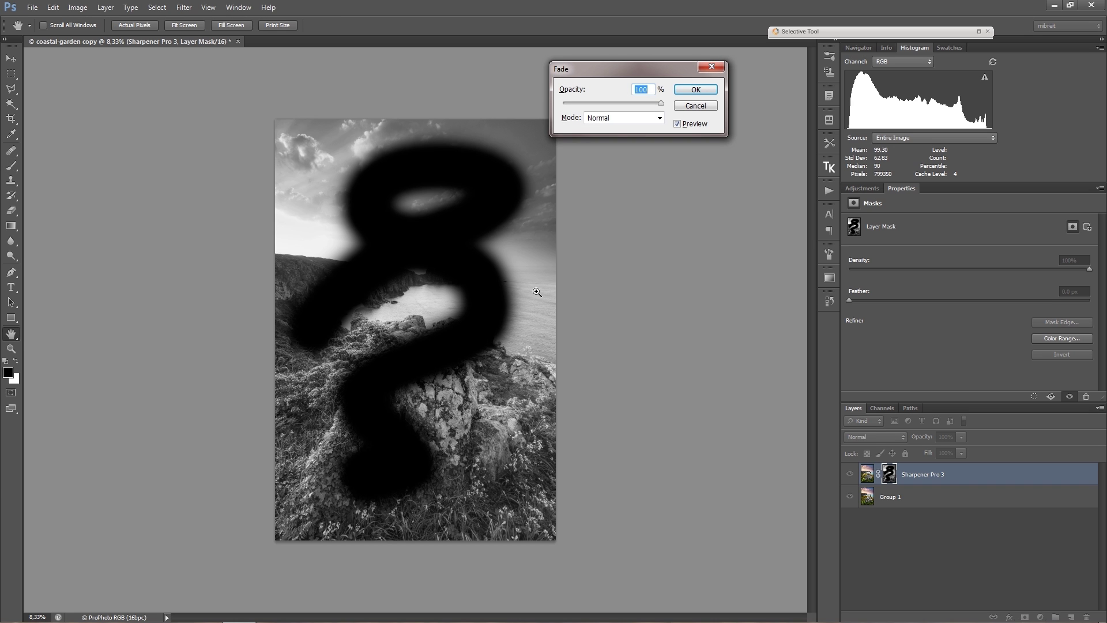
drag(627, 67, 654, 213)
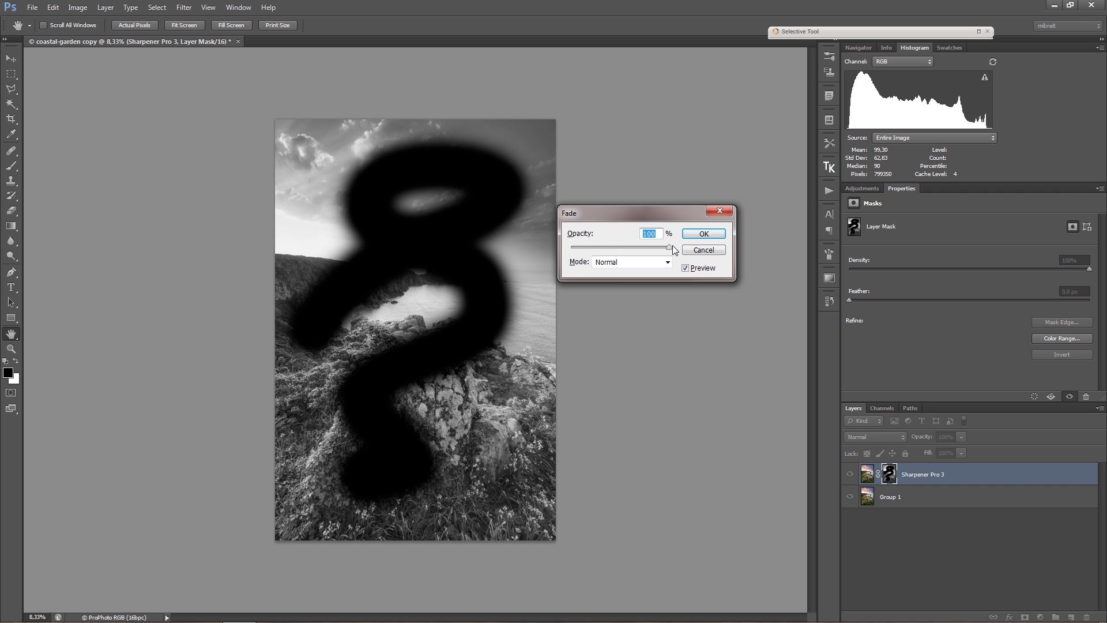
mouse_move(674, 249)
mouse_down()
mouse_move(598, 248)
mouse_move(623, 249)
mouse_move(605, 247)
mouse_move(640, 207)
mouse_move(637, 243)
mouse_move(601, 247)
mouse_up()
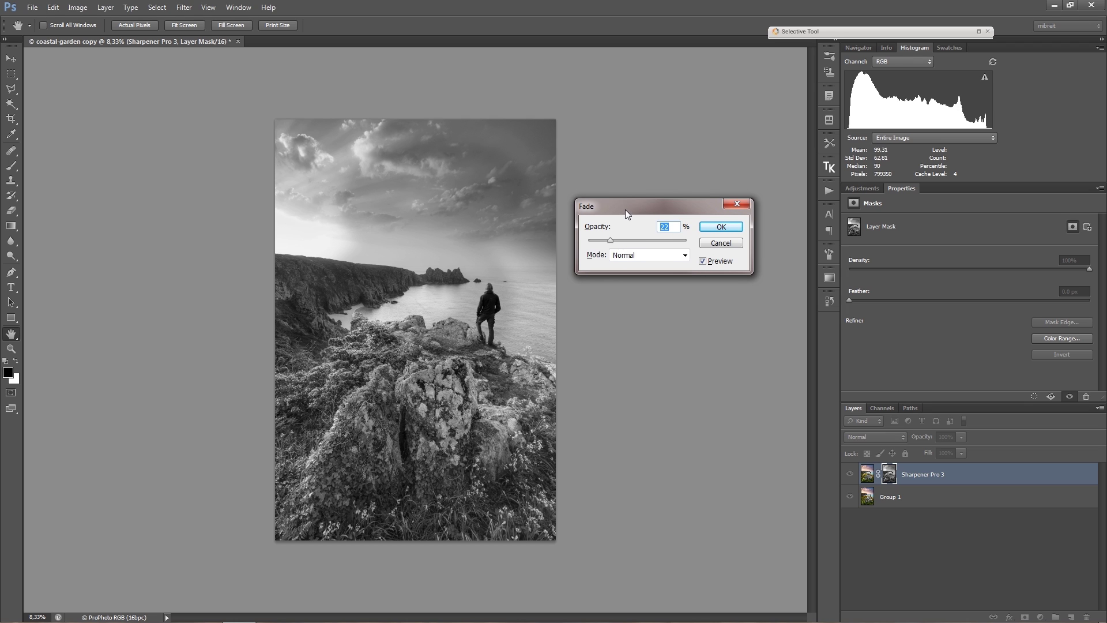
drag(625, 209, 613, 199)
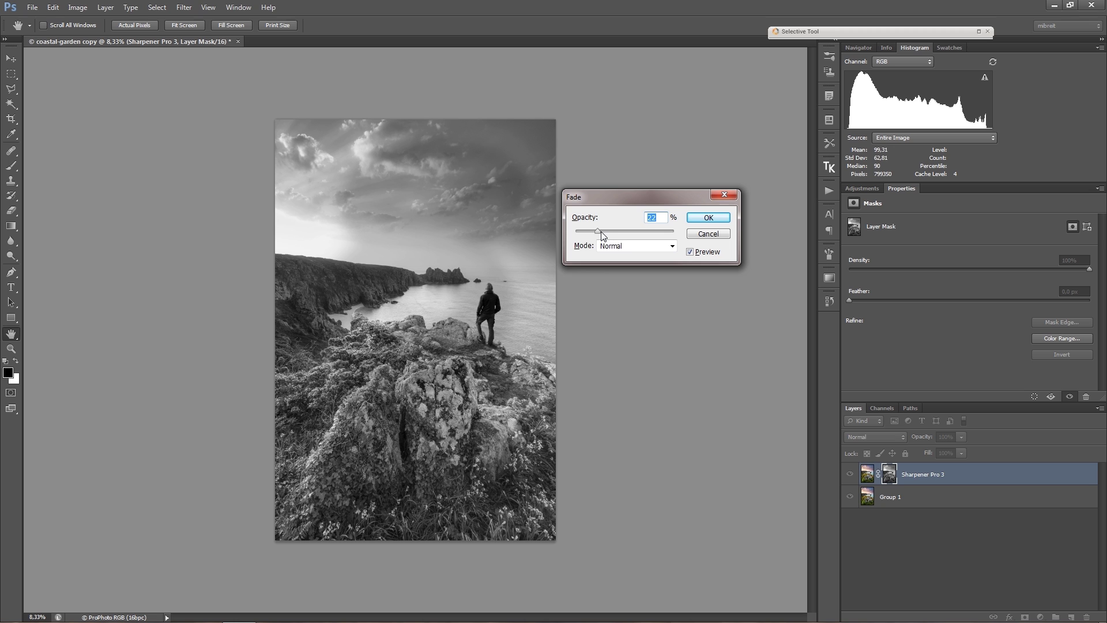
drag(627, 202, 621, 229)
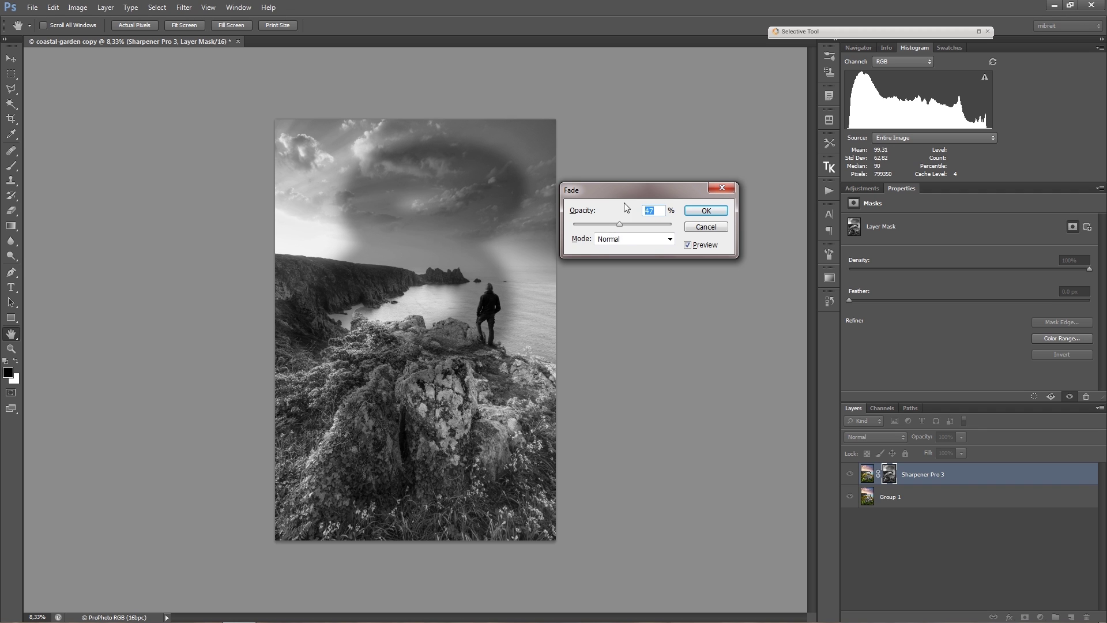
drag(635, 188, 624, 190)
click(658, 240)
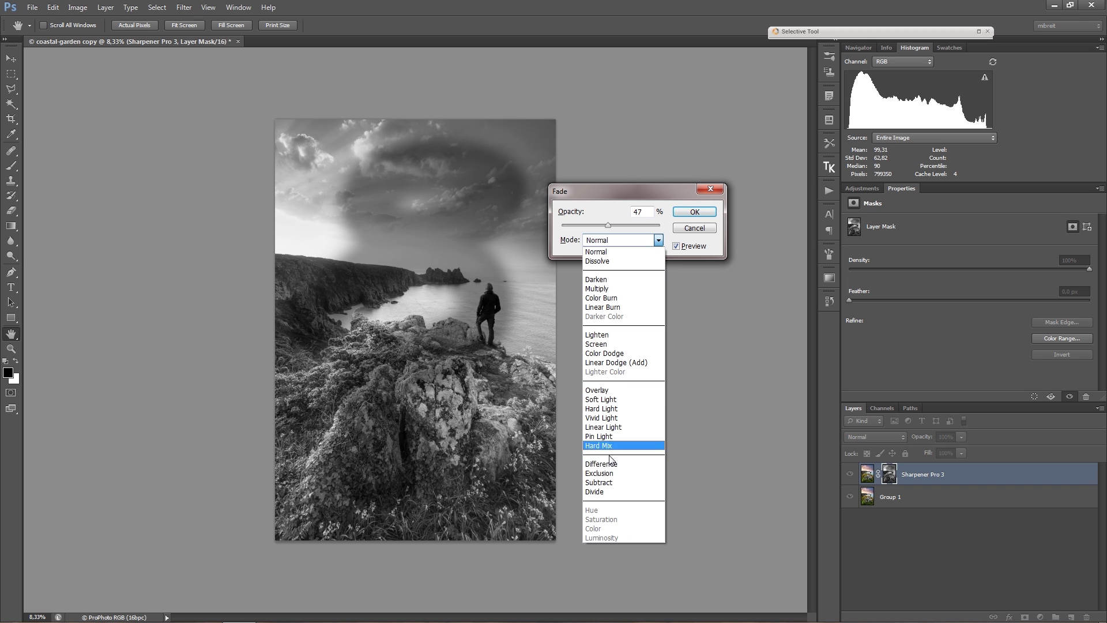
Preview Soft Light as the Fade mode, then cancel so the stroke stays full black.
click(618, 398)
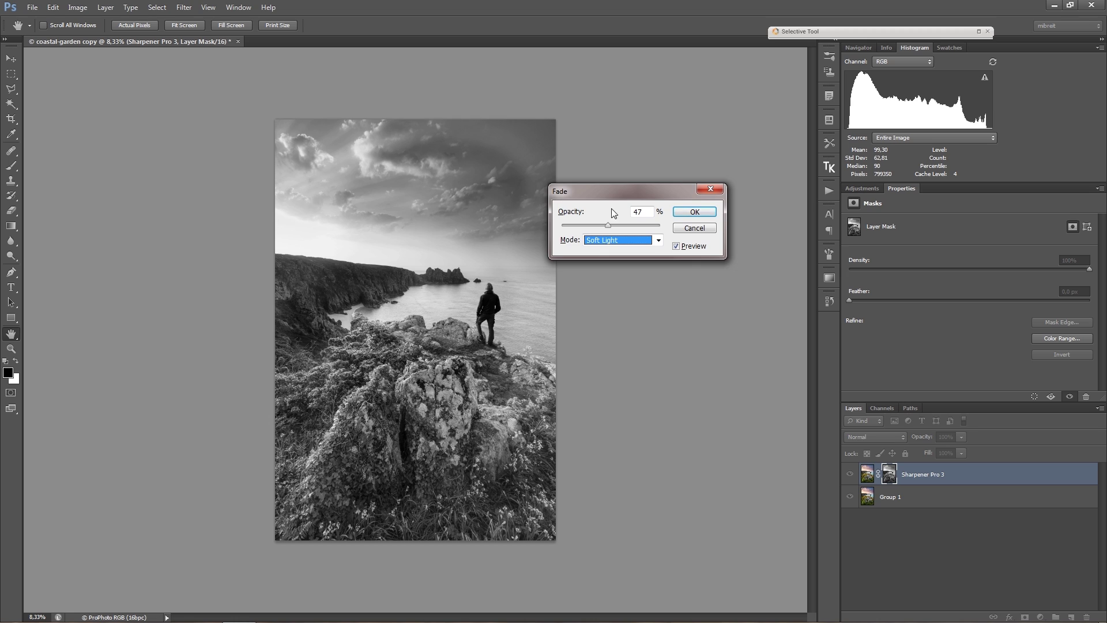
drag(612, 212, 643, 199)
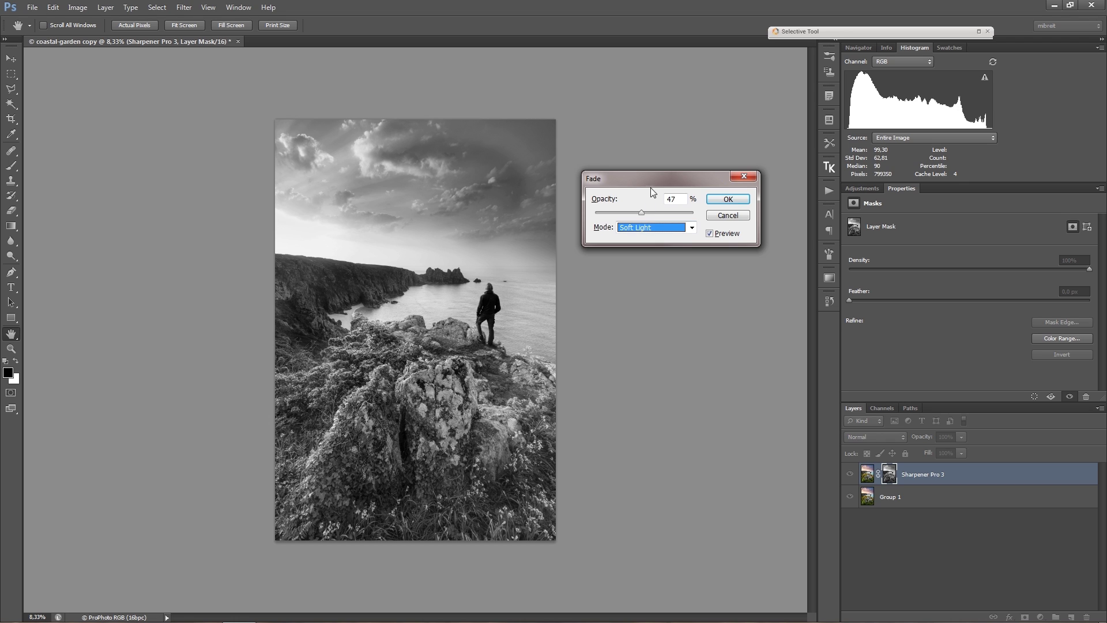
drag(650, 187, 635, 181)
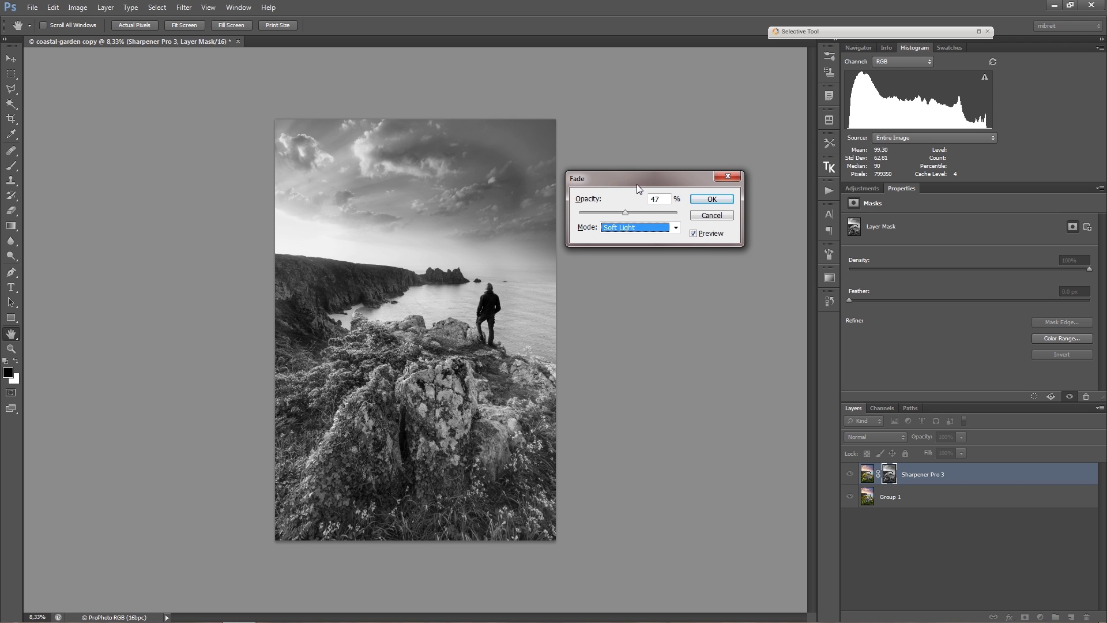
drag(635, 180, 636, 168)
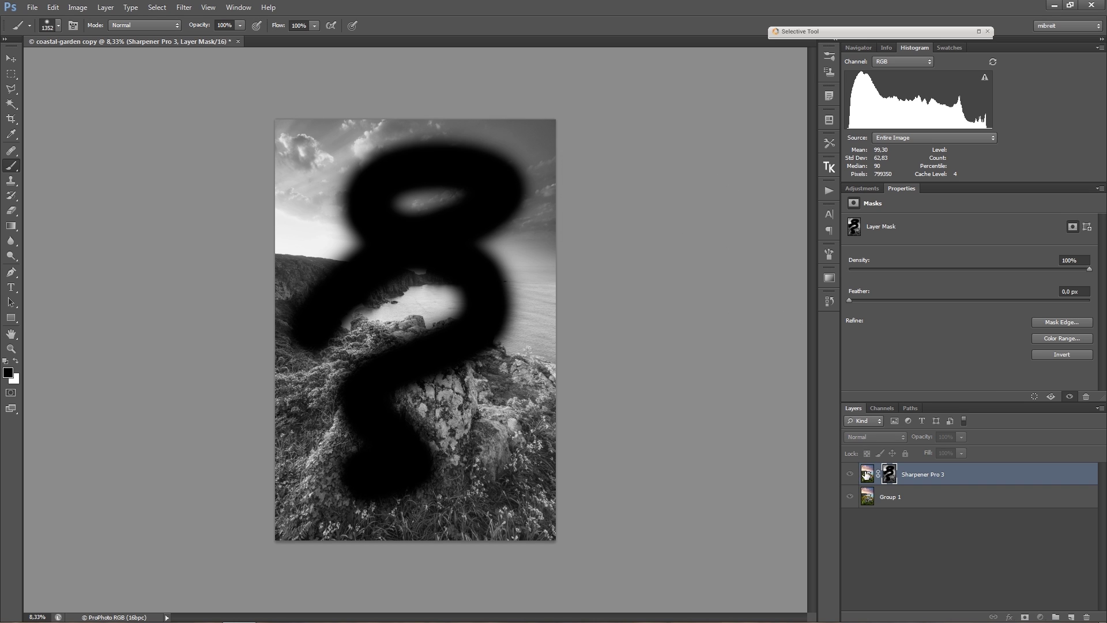
Select the Sharpener Pro 3 layer's colour thumbnail and shrink the brush to 824 px.
click(867, 474)
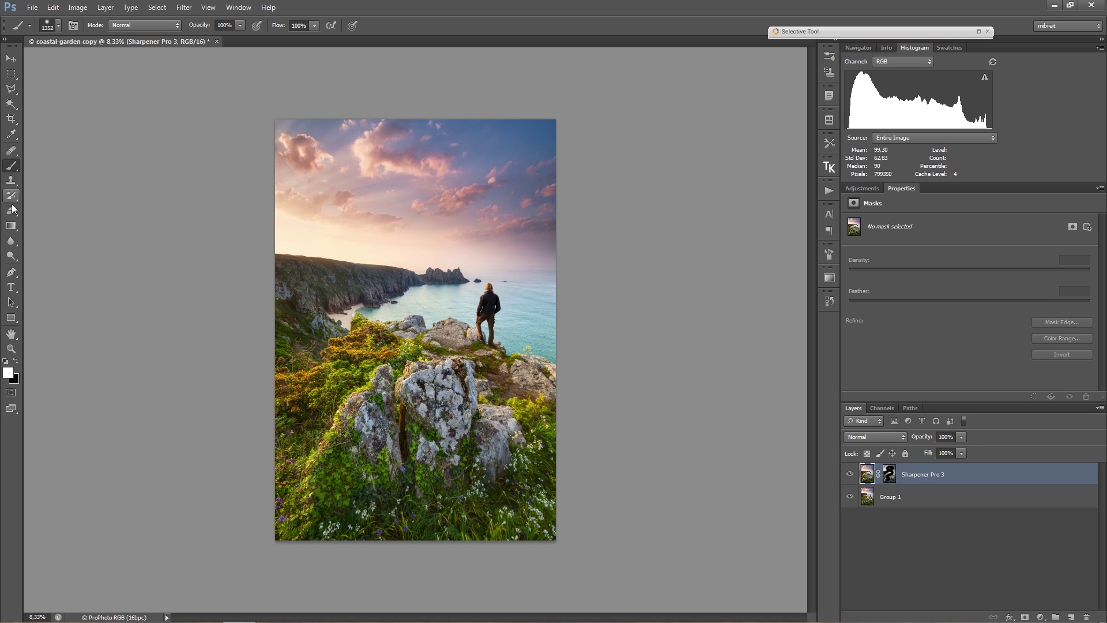
alt+right_click(335, 194)
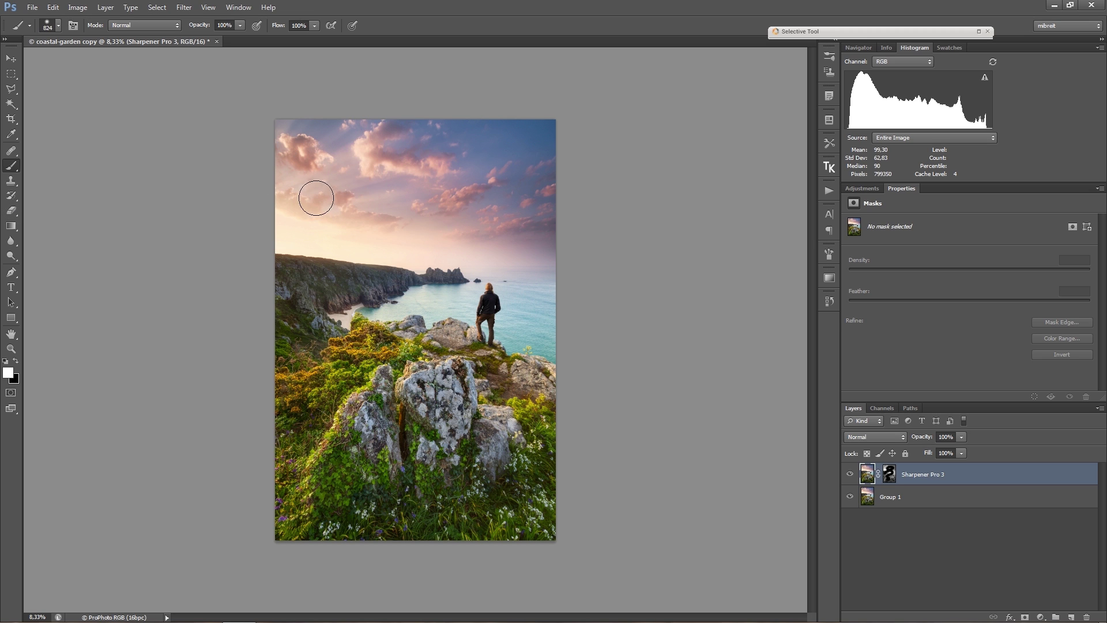